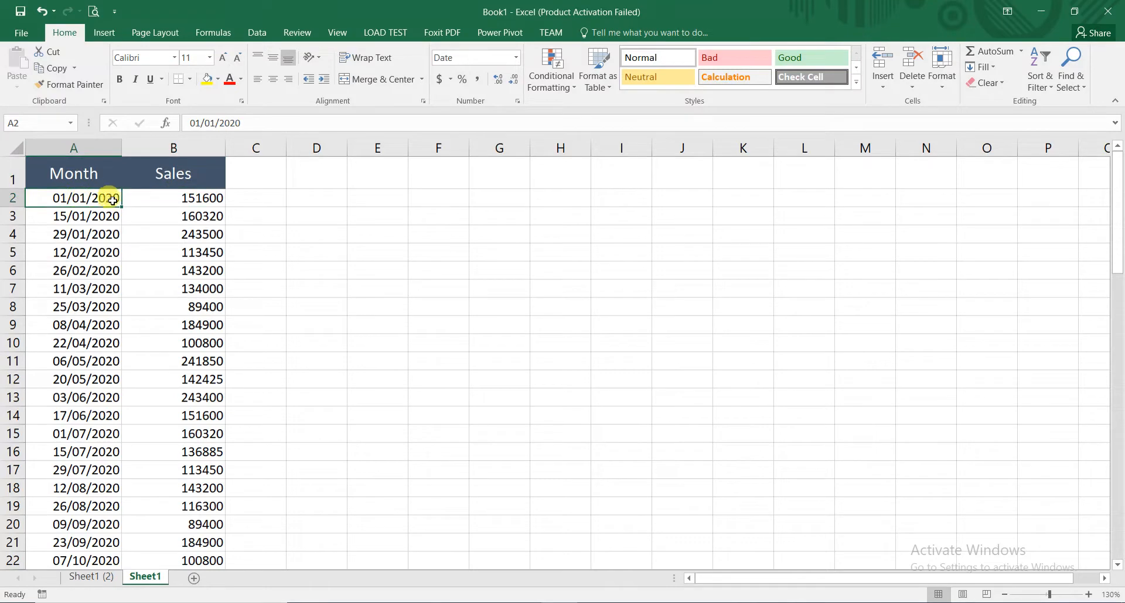
- Create a PivotTable from the Month and Sales data in A1:B67, placed on the existing worksheet at cell E1
{"action": "left_click", "coordinate": [187, 198]}
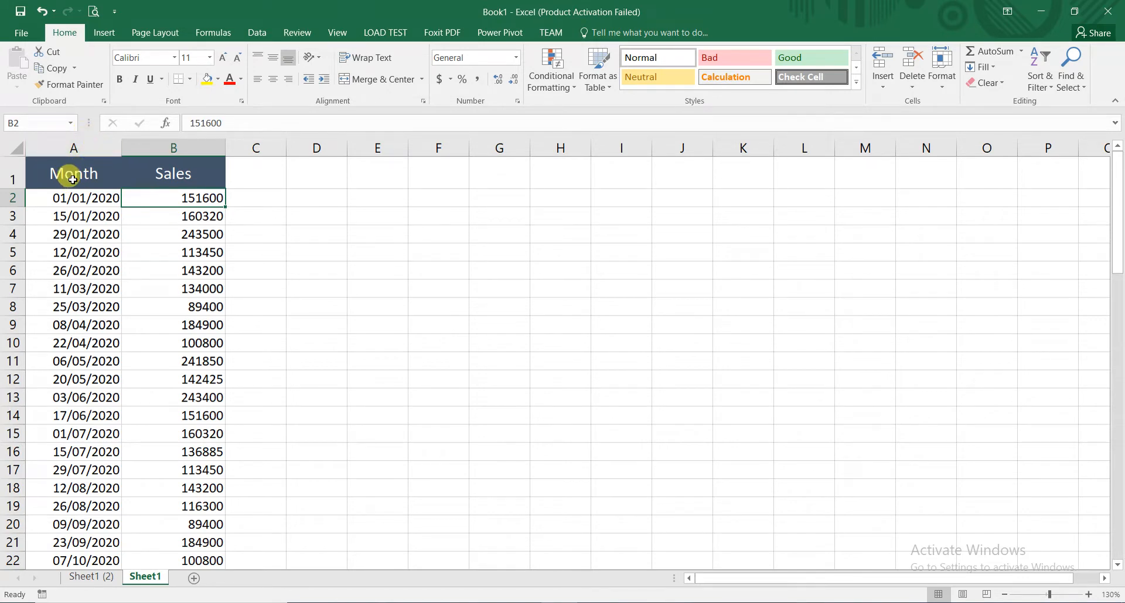
{"action": "left_click", "coordinate": [73, 179]}
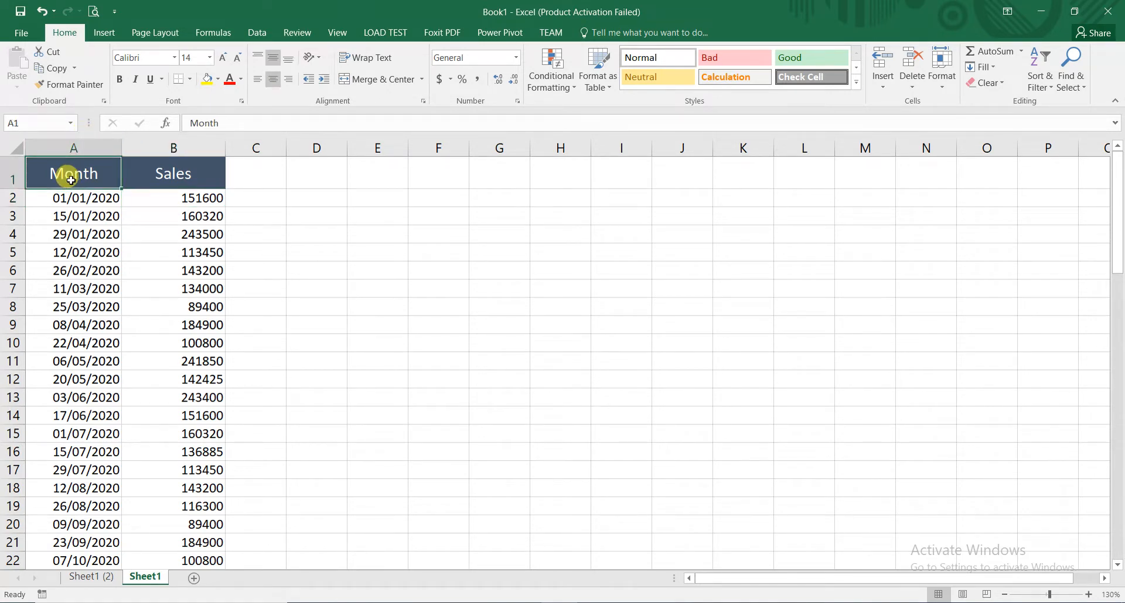
{"action": "key", "text": "ctrl+a"}
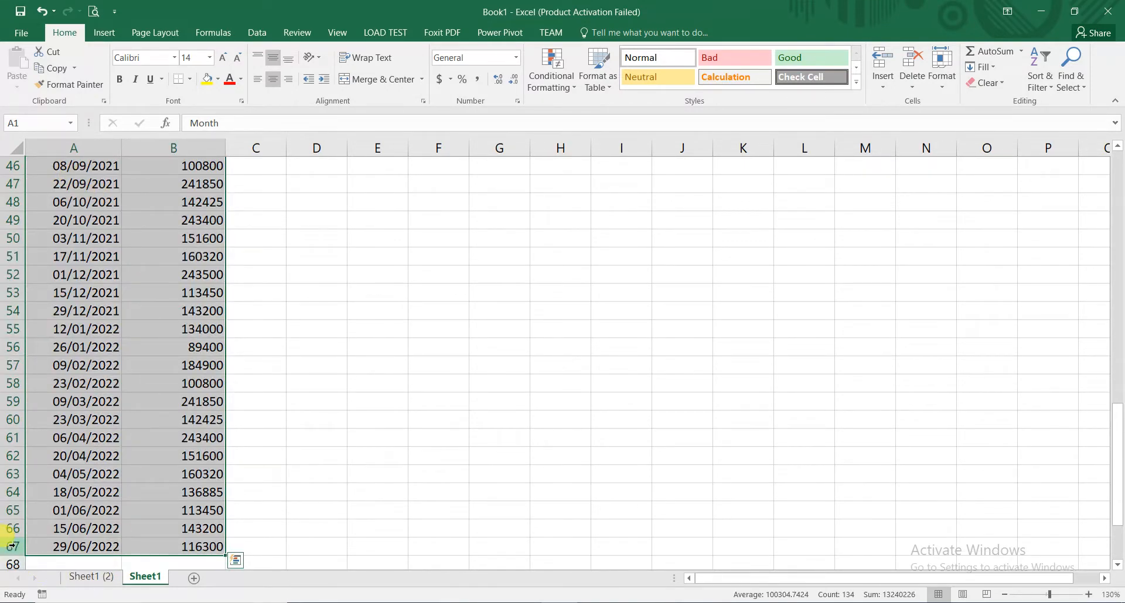
{"action": "left_click", "coordinate": [102, 33]}
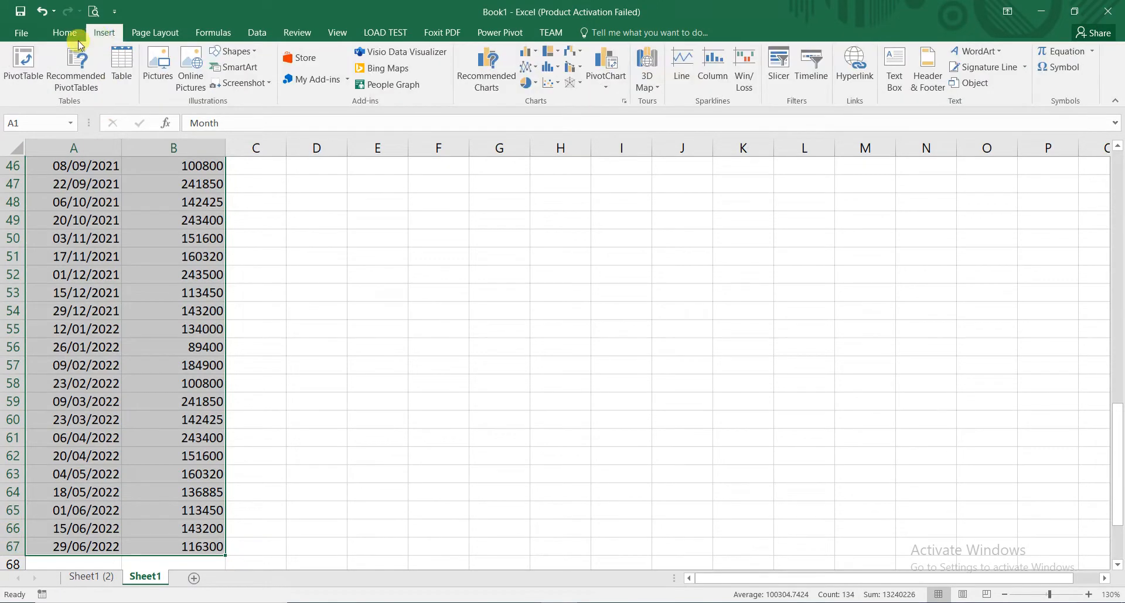
{"action": "left_click", "coordinate": [23, 58]}
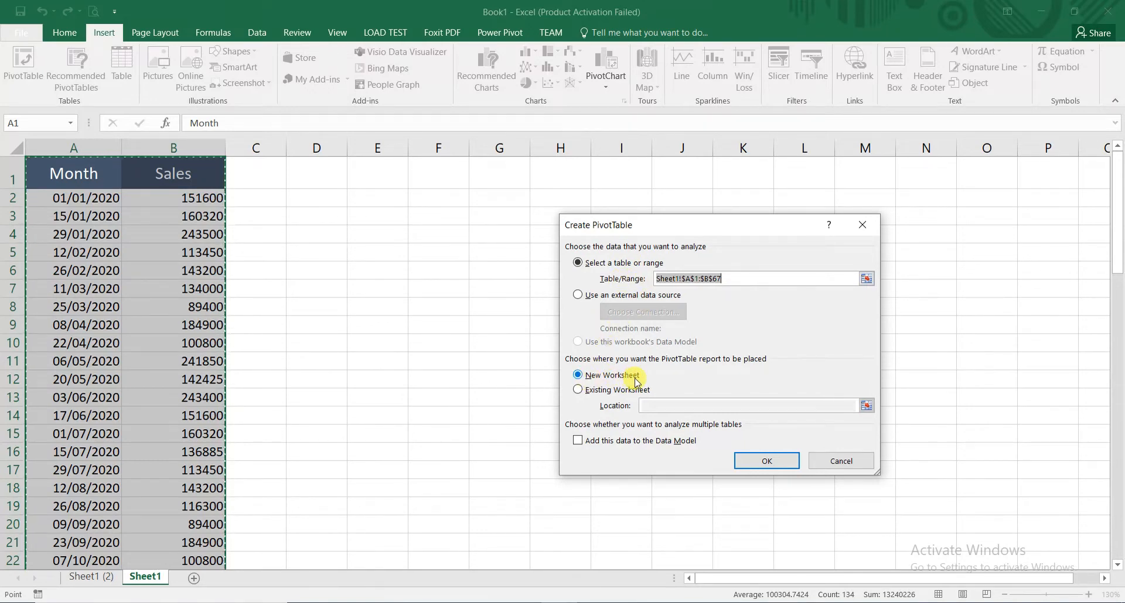
{"action": "left_click", "coordinate": [585, 390]}
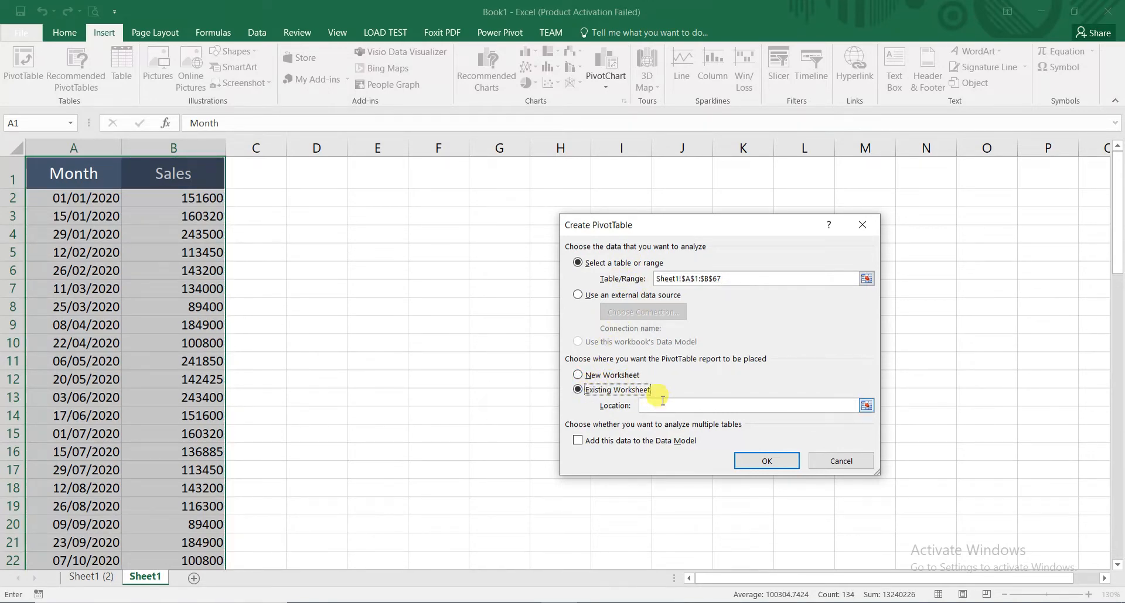
{"action": "left_click", "coordinate": [385, 174]}
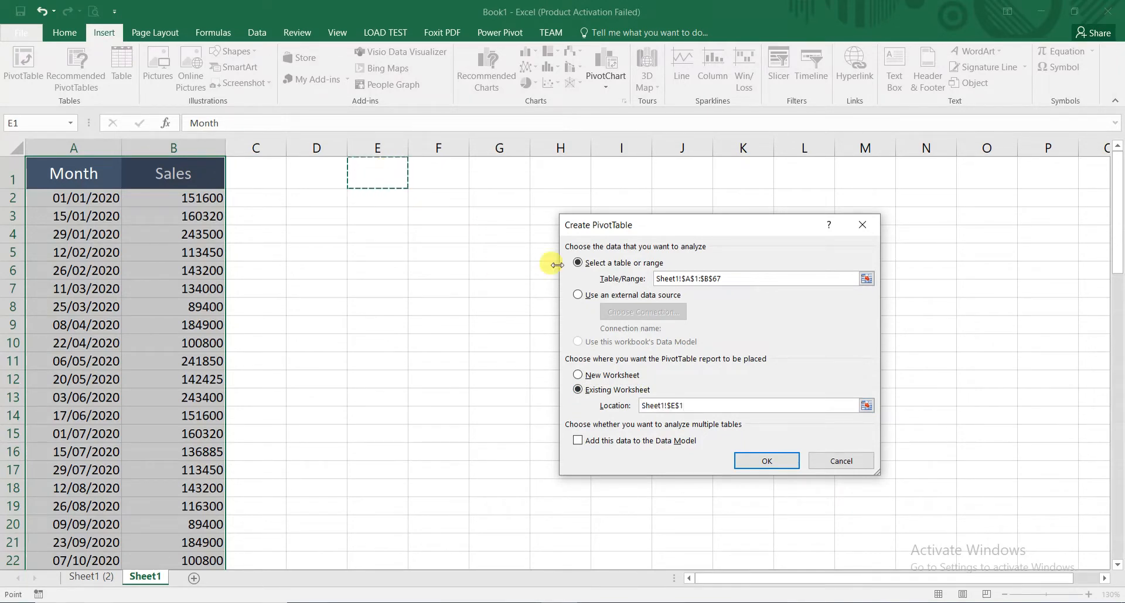
{"action": "left_click", "coordinate": [784, 466]}
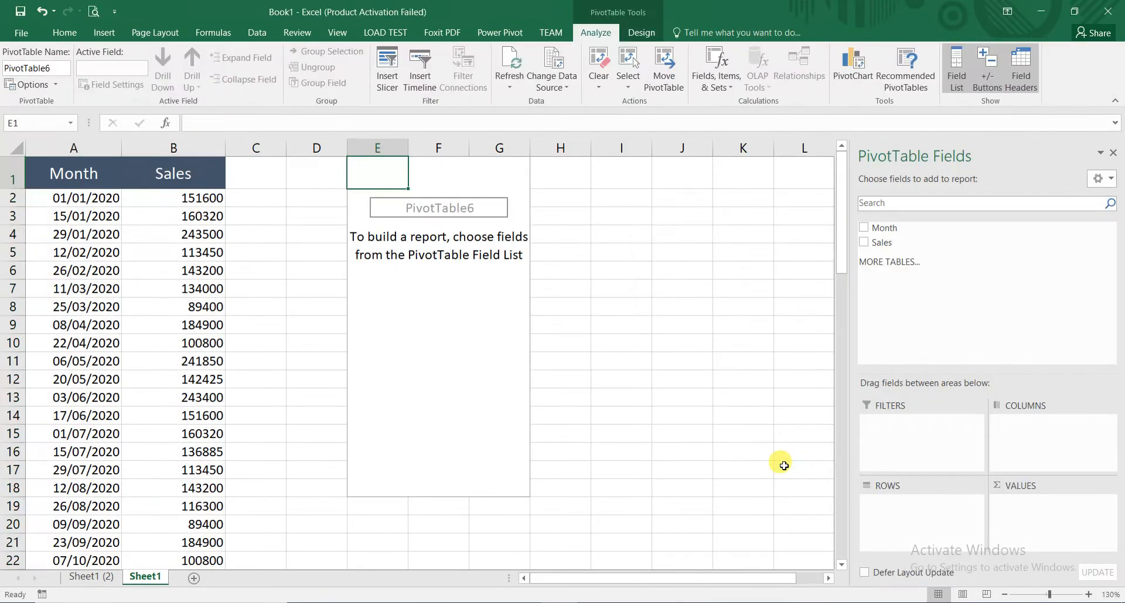
- Add the Month field to the PivotTable rows and sum the Sales field as values
{"action": "left_click", "coordinate": [863, 227]}
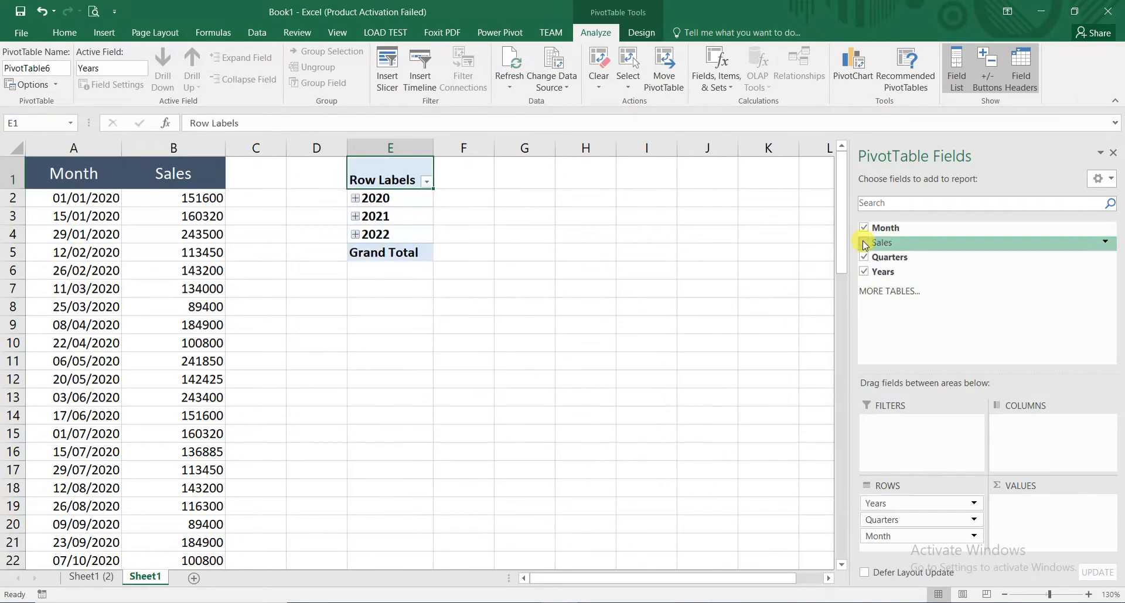
{"action": "left_click", "coordinate": [864, 243]}
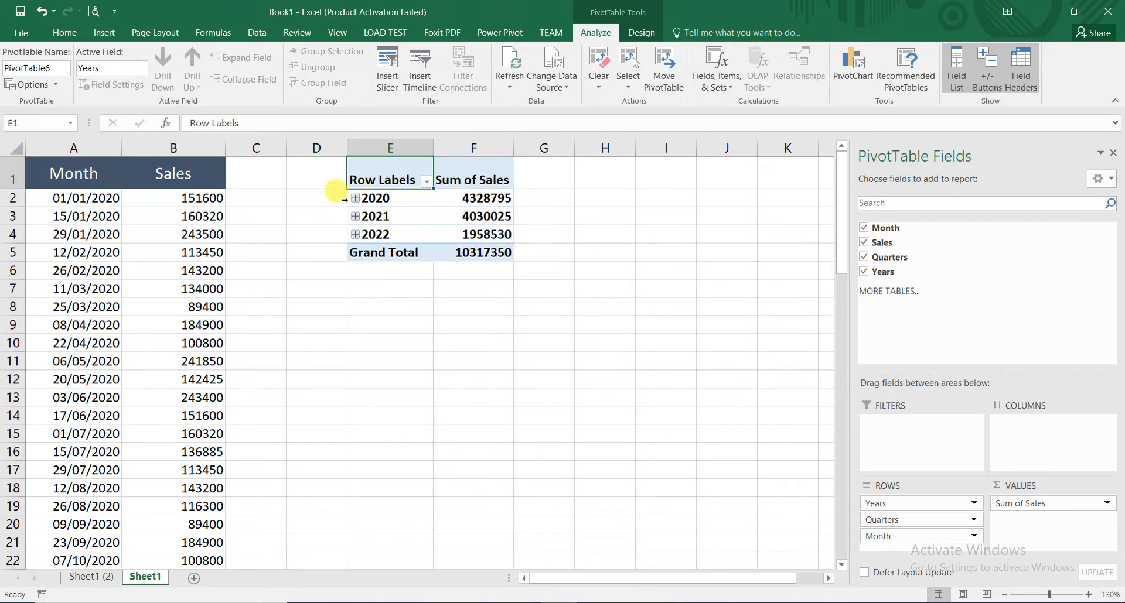
- Examine the yearly sales rows and grand total, expanding 2020 and its Qtr1 down to the individual months
{"action": "left_click", "coordinate": [428, 199]}
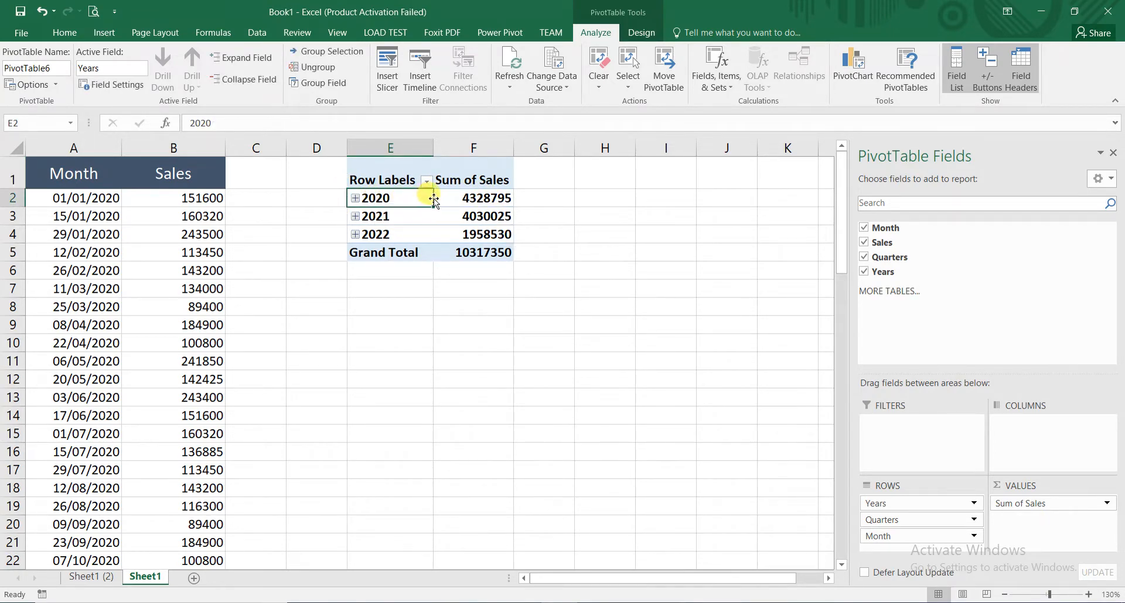
{"action": "left_click", "coordinate": [395, 217]}
{"action": "left_click", "coordinate": [393, 234]}
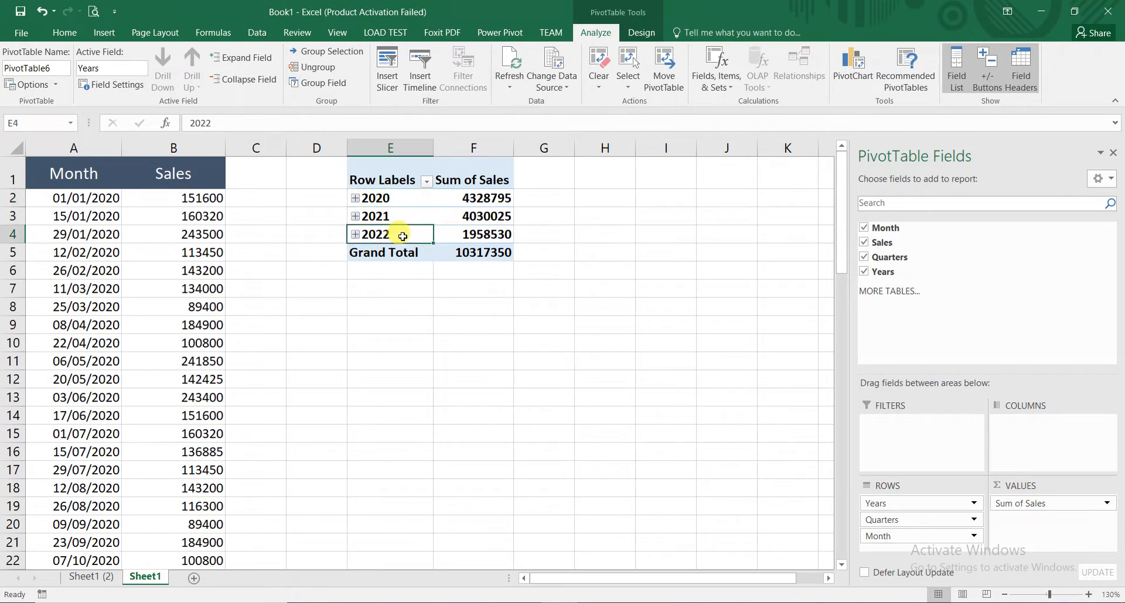
{"action": "left_click", "coordinate": [391, 200]}
{"action": "left_click_drag", "start_coordinate": [391, 199], "coordinate": [398, 229]}
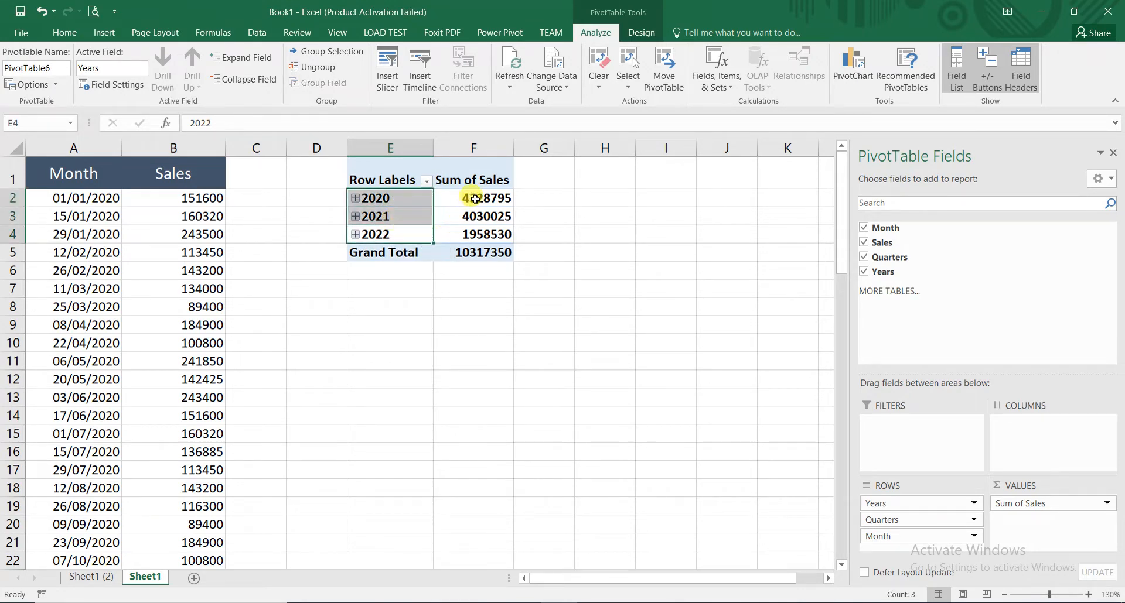
{"action": "left_click", "coordinate": [454, 252]}
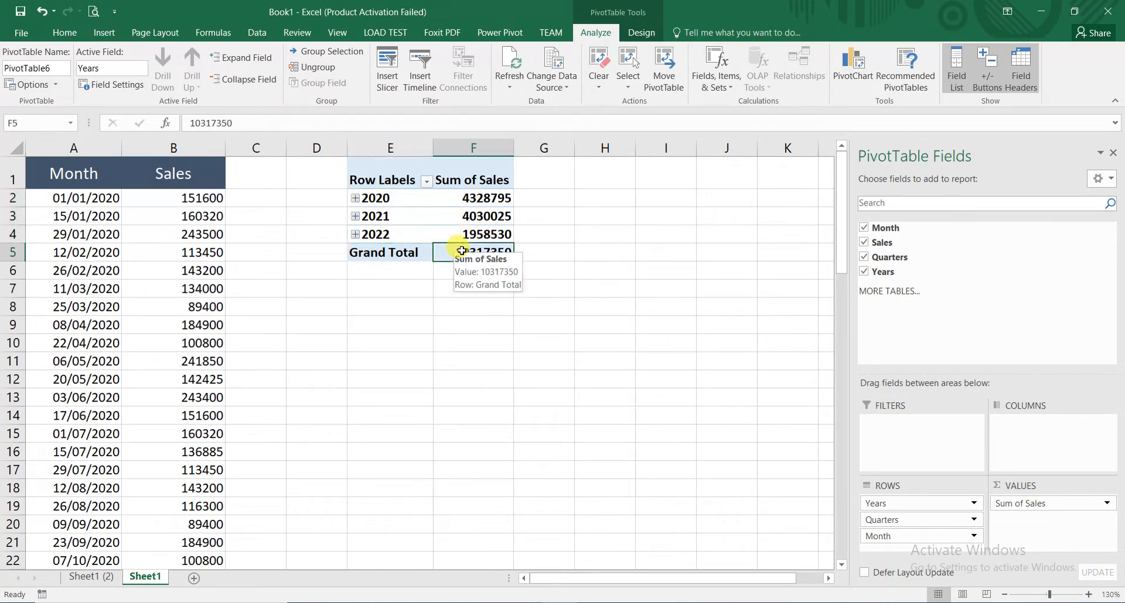
{"action": "left_click", "coordinate": [355, 198]}
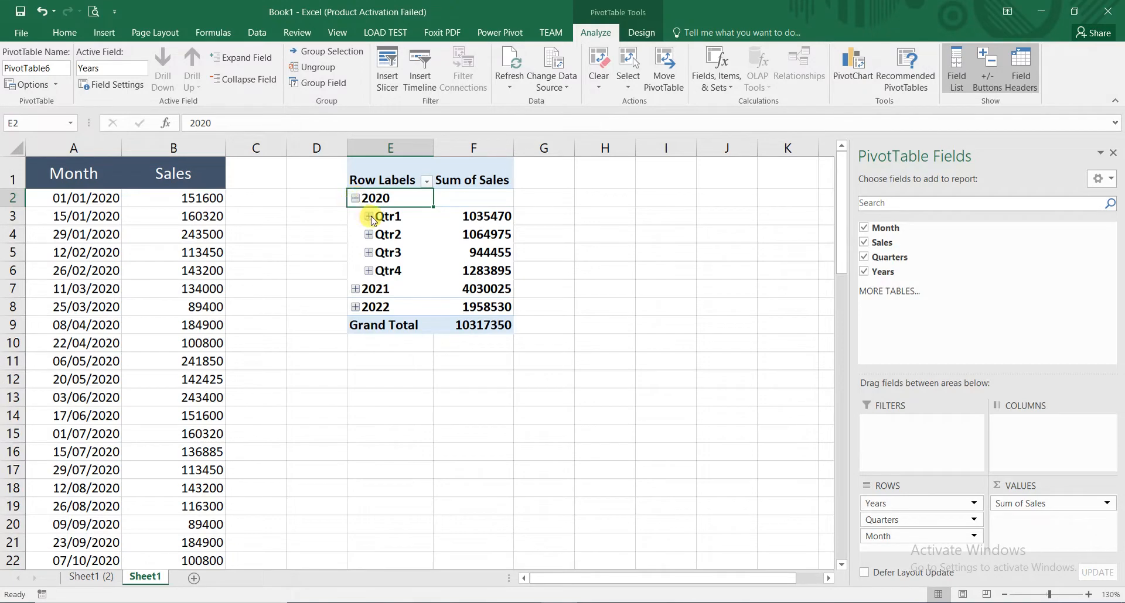
{"action": "left_click", "coordinate": [369, 216]}
{"action": "left_click", "coordinate": [397, 238]}
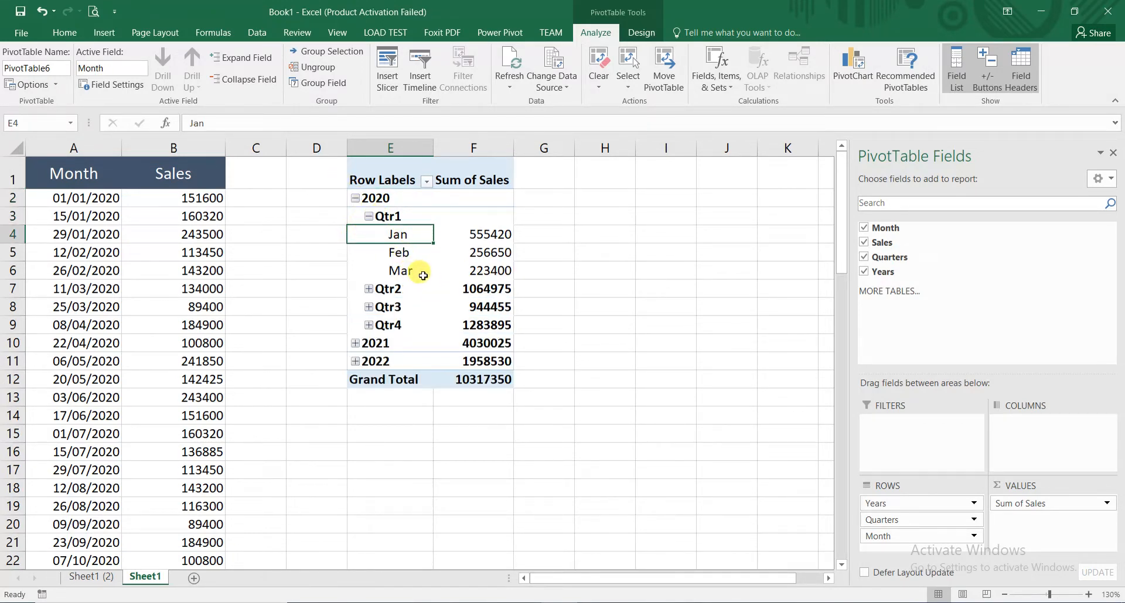
- Regroup the PivotTable's date rows by Months and Years only, leaving out Quarters
{"action": "right_click", "coordinate": [419, 220]}
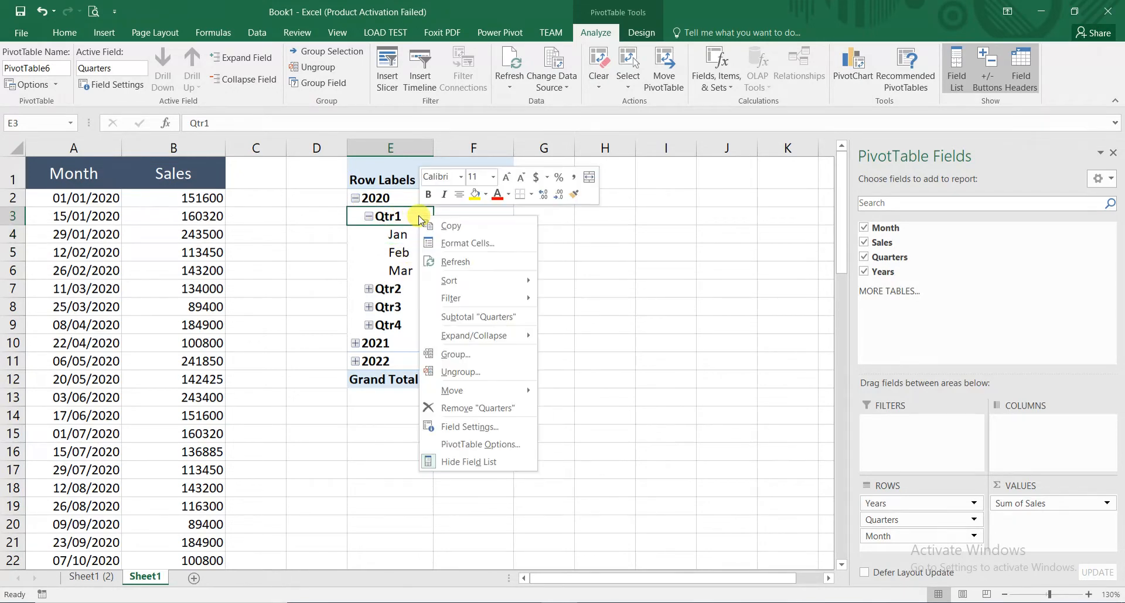
{"action": "left_click", "coordinate": [489, 354]}
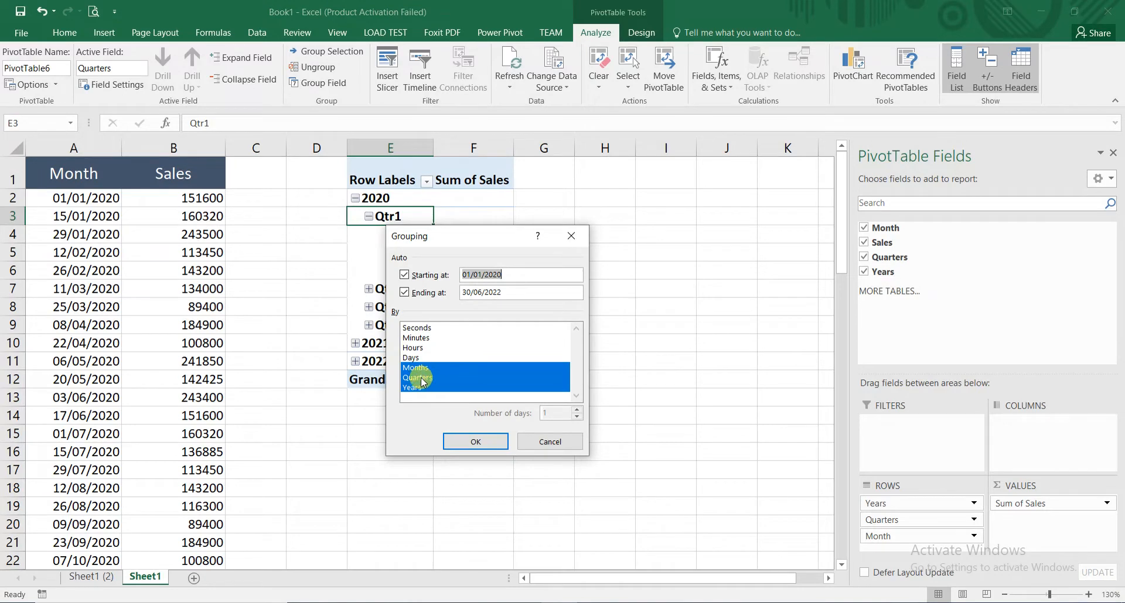
{"action": "left_click", "coordinate": [436, 378]}
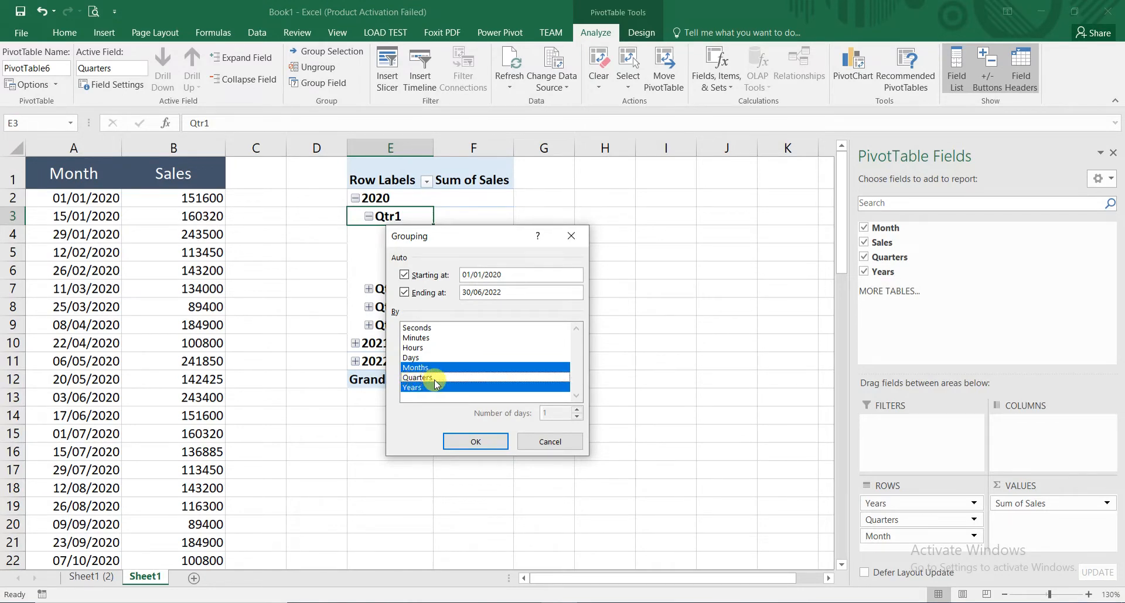
{"action": "left_click", "coordinate": [455, 443]}
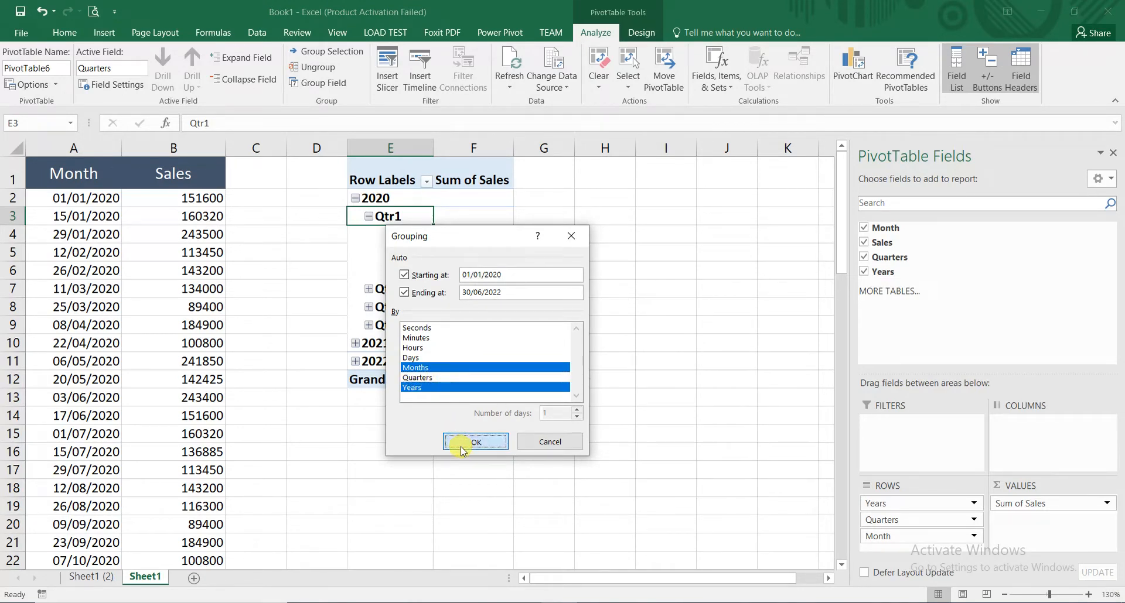
{"action": "left_click", "coordinate": [371, 198]}
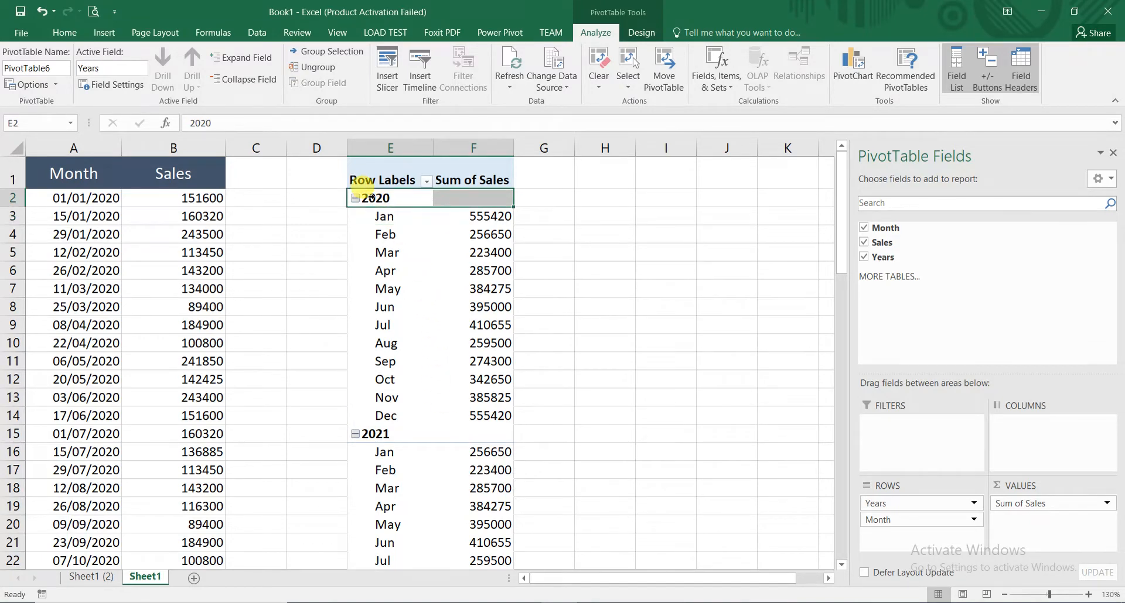
{"action": "left_click", "coordinate": [377, 433]}
{"action": "scroll", "coordinate": [389, 442], "scroll_direction": "down", "scroll_amount": 5}
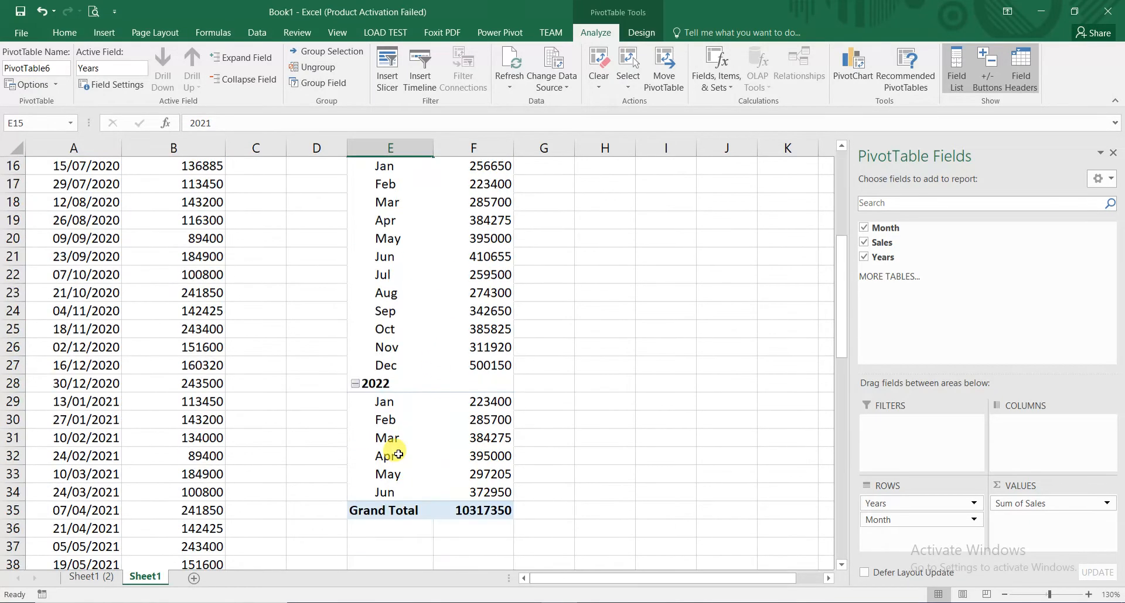
{"action": "scroll", "coordinate": [400, 455], "scroll_direction": "up", "scroll_amount": 5}
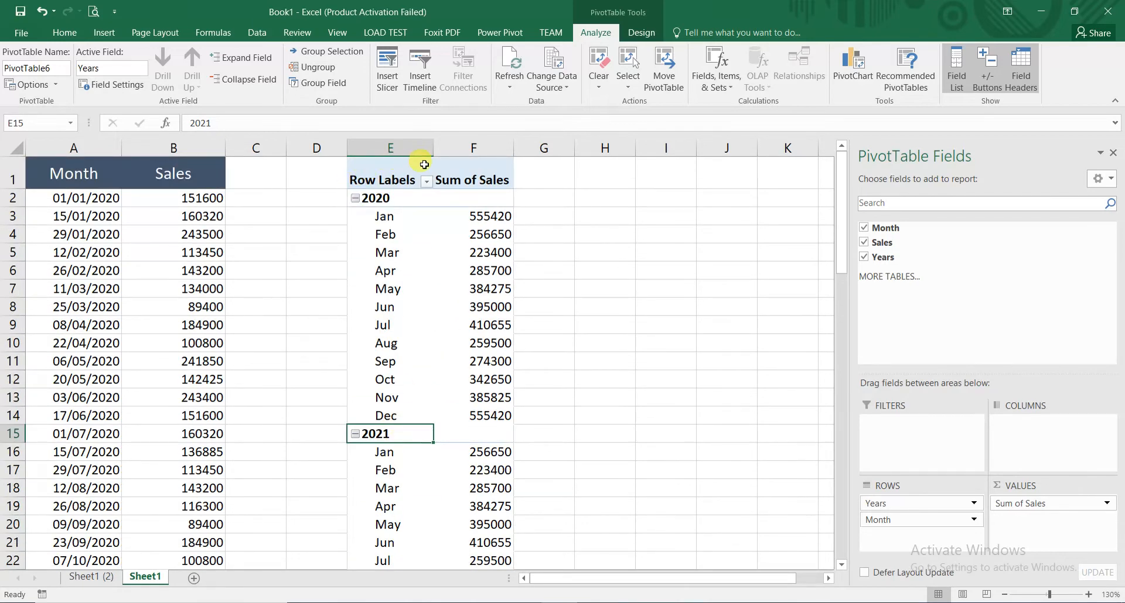
- Insert slicers for Month and Years and place them side by side to the right of the PivotTable
{"action": "left_click", "coordinate": [381, 216]}
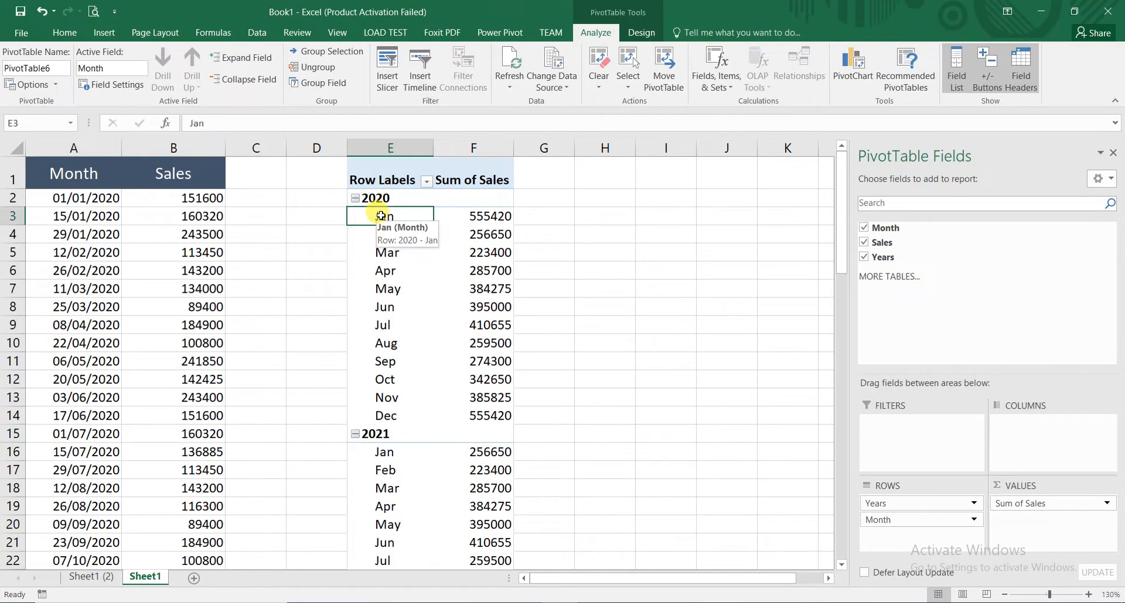
{"action": "left_click", "coordinate": [387, 65]}
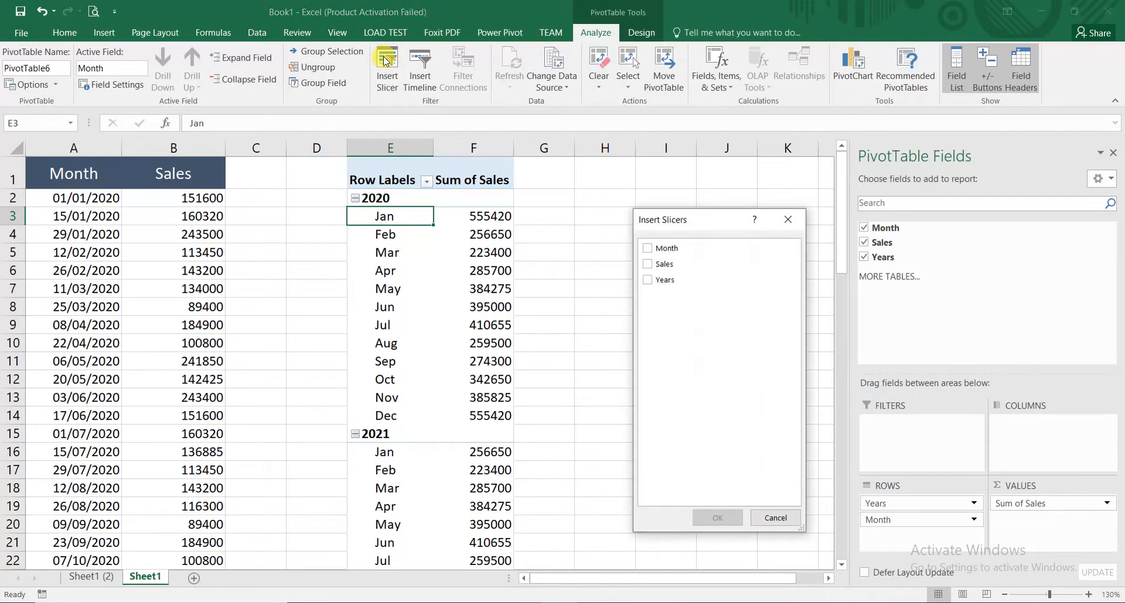
{"action": "left_click", "coordinate": [647, 248]}
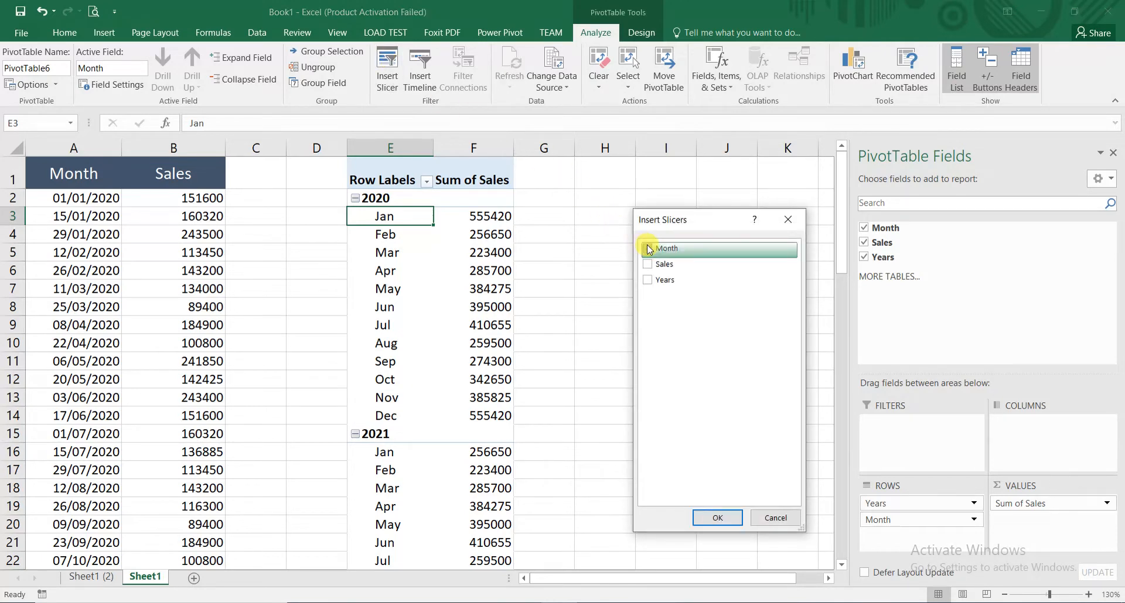
{"action": "left_click", "coordinate": [648, 282]}
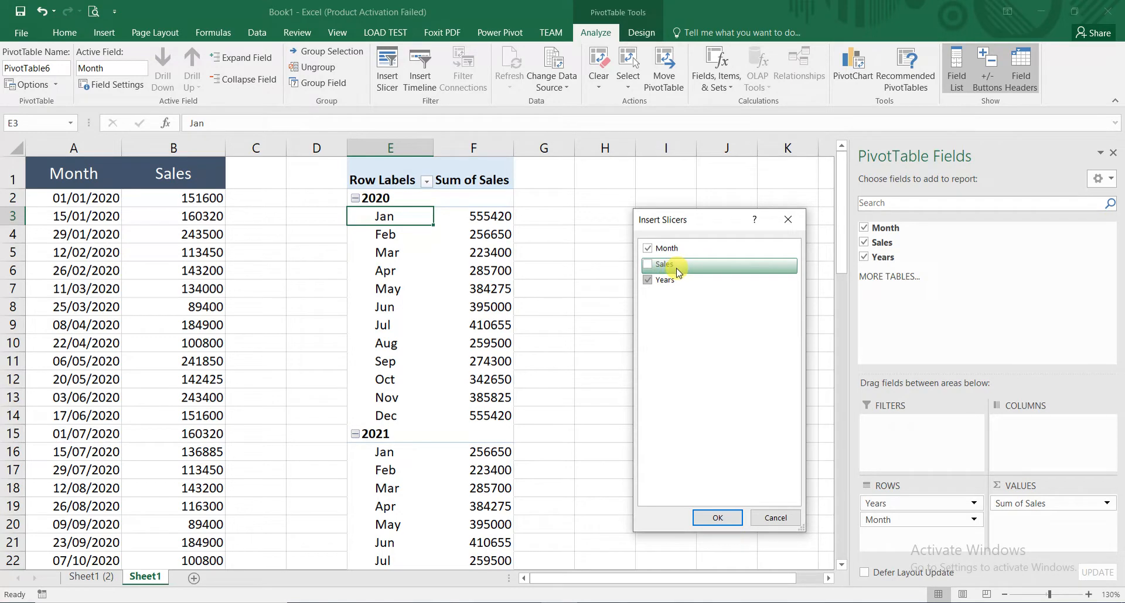
{"action": "left_click", "coordinate": [698, 514]}
{"action": "left_click_drag", "start_coordinate": [396, 284], "coordinate": [764, 179]}
{"action": "left_click_drag", "start_coordinate": [391, 227], "coordinate": [617, 170]}
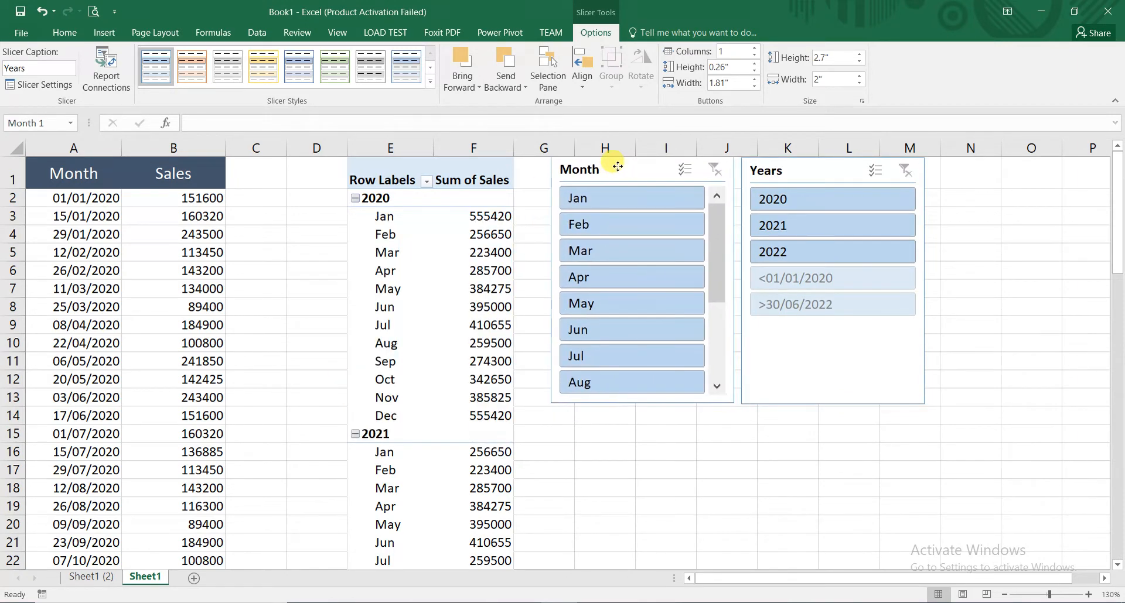
- Filter the PivotTable through the slicers to the years 2020, 2021 and 2022 and the months Jan, Feb and Mar
{"action": "left_click", "coordinate": [796, 203]}
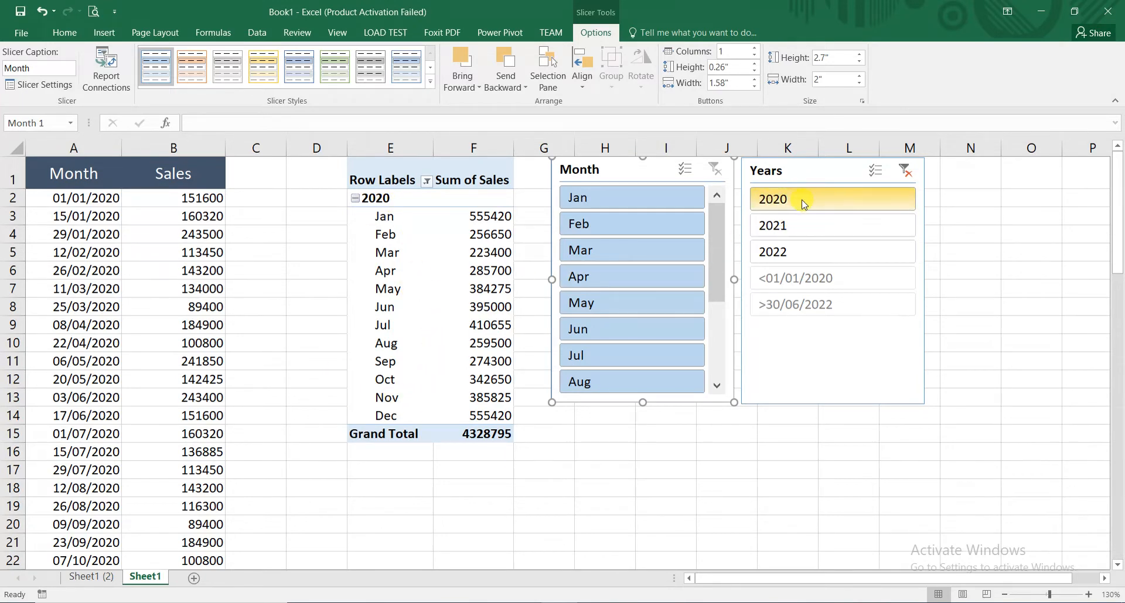
{"action": "left_click", "coordinate": [806, 227], "text": "ctrl"}
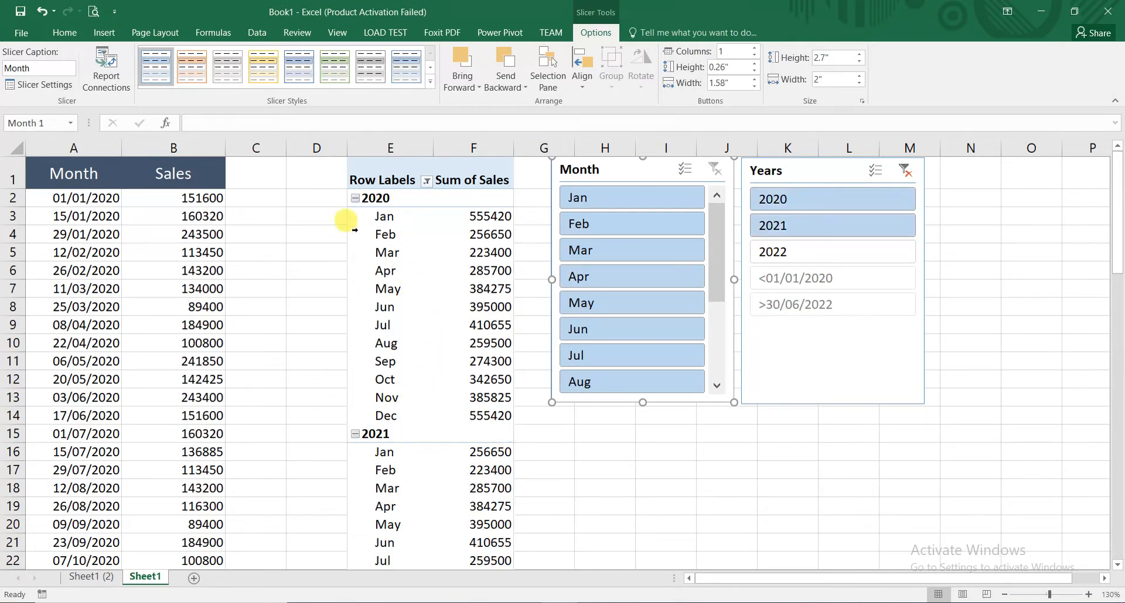
{"action": "left_click", "coordinate": [796, 250]}
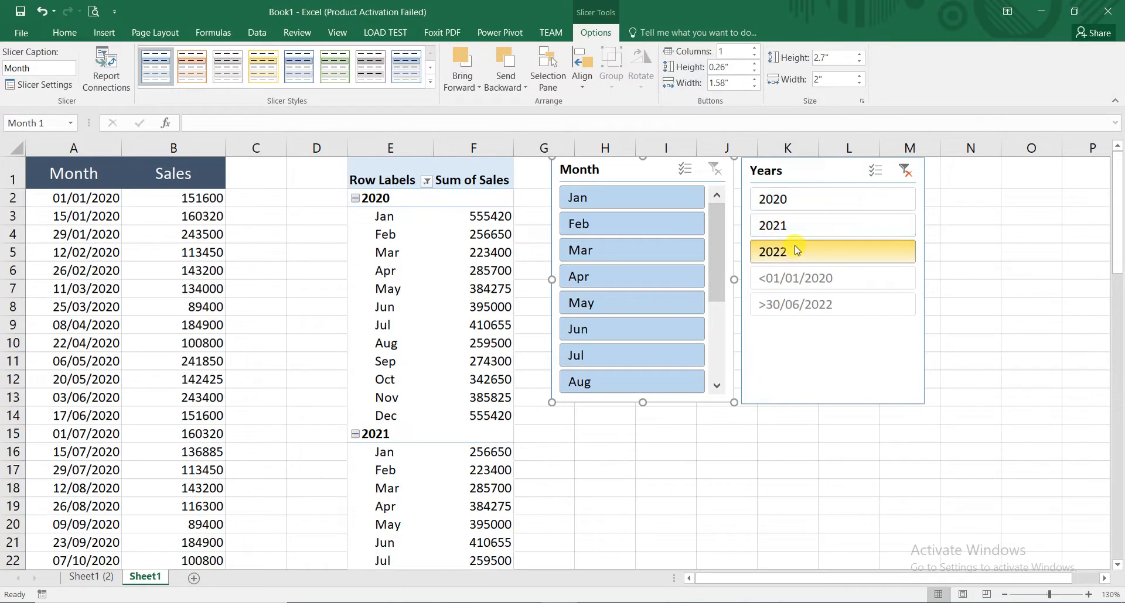
{"action": "left_click_drag", "start_coordinate": [797, 250], "coordinate": [798, 185]}
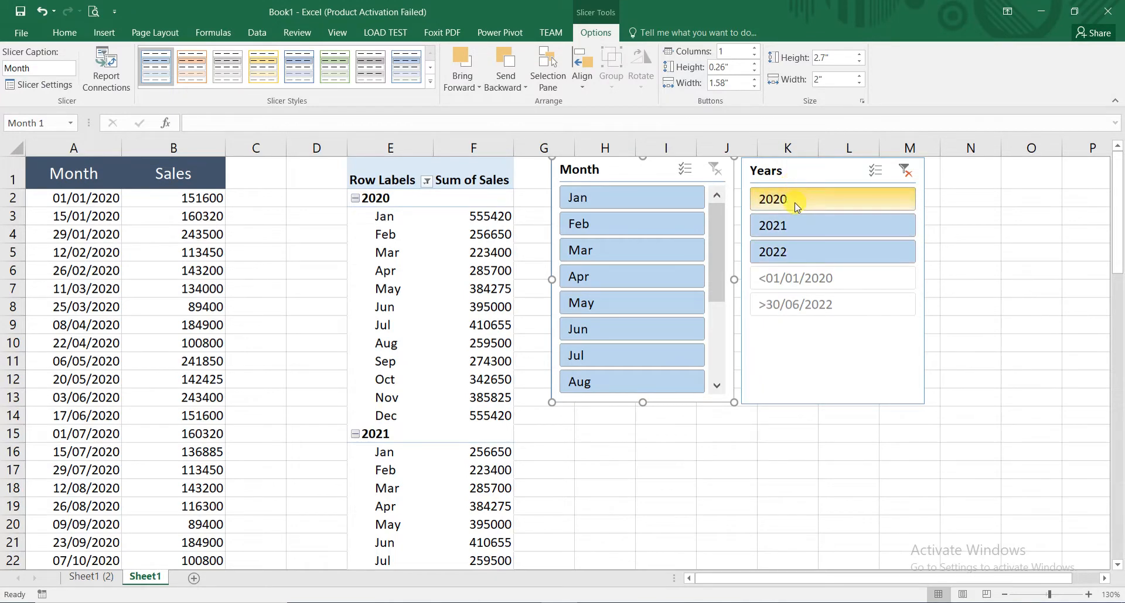
{"action": "left_click_drag", "start_coordinate": [580, 197], "coordinate": [611, 252]}
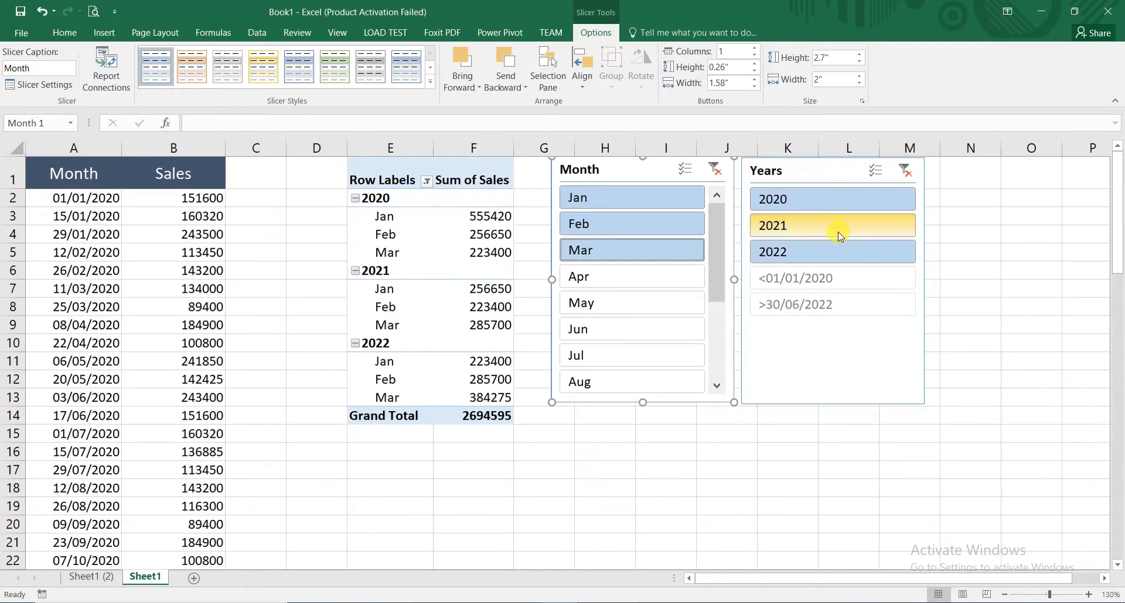
- Copy the formatted Sales header from B1 into the empty cell C1
{"action": "left_click", "coordinate": [262, 168]}
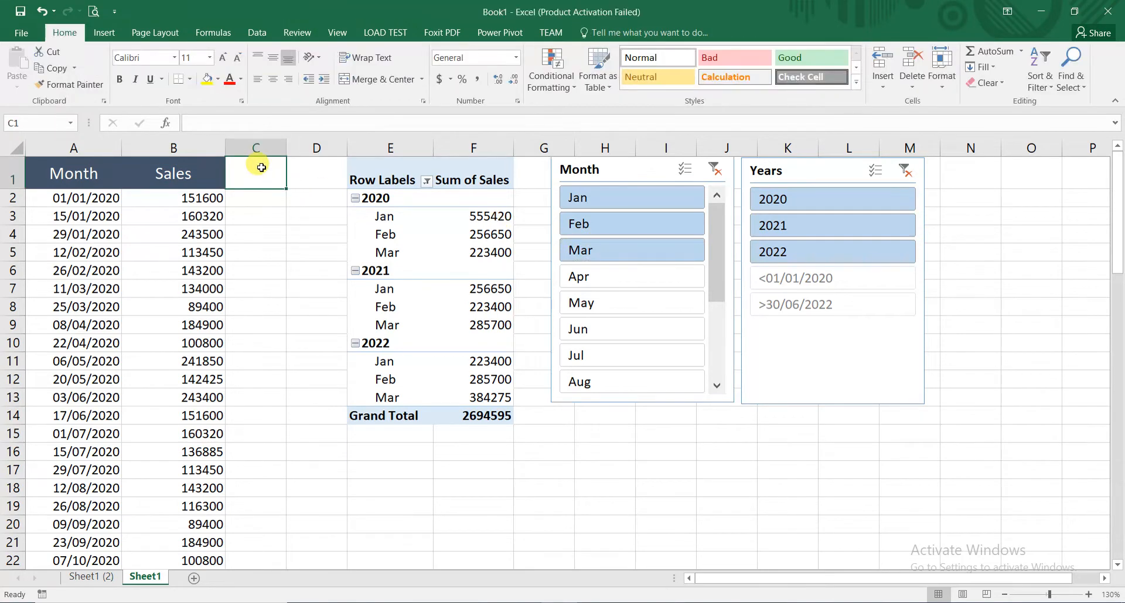
{"action": "left_click", "coordinate": [188, 167]}
{"action": "key", "text": "ctrl+c"}
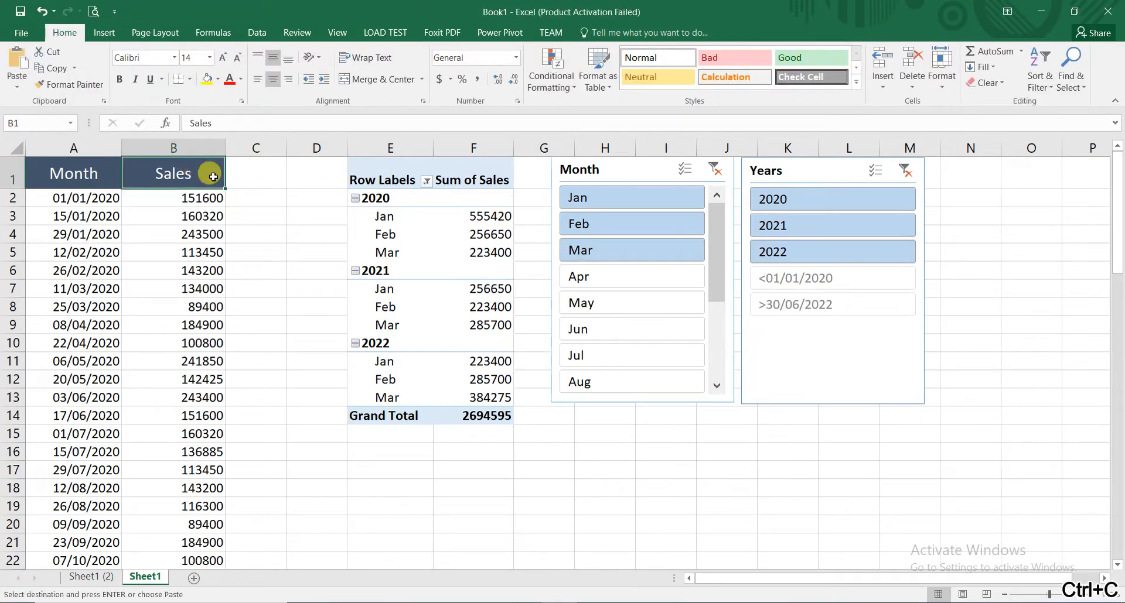
{"action": "left_click", "coordinate": [248, 179]}
{"action": "key", "text": "ctrl+v"}
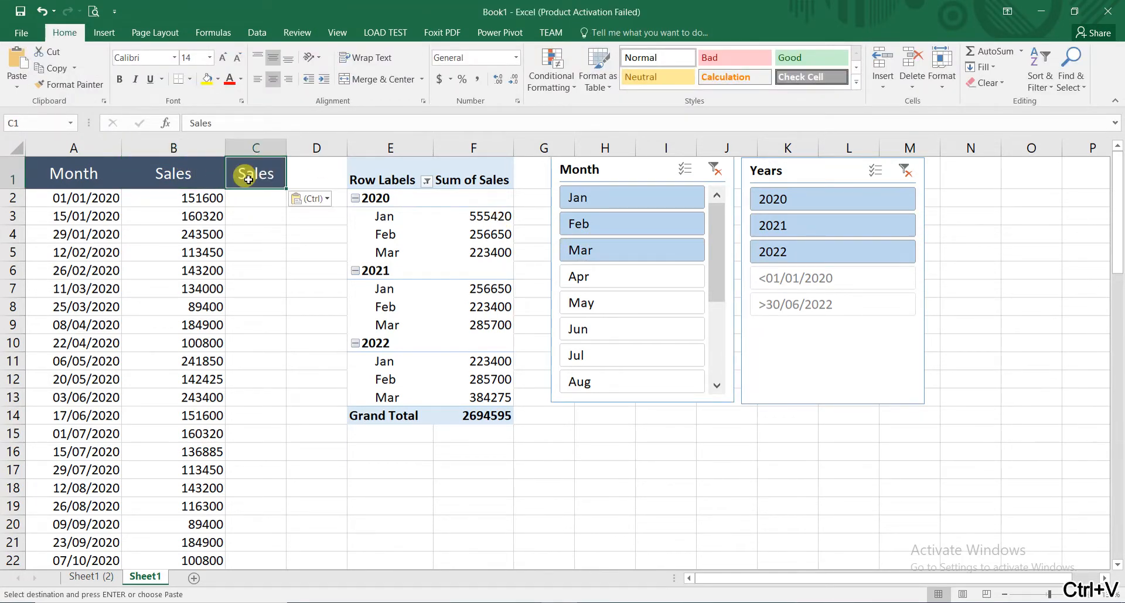
- Rename the copied header in C1 to "Year - Month" and fit column C's width to it
{"action": "double_click", "coordinate": [250, 176]}
{"action": "left_click_drag", "start_coordinate": [283, 170], "coordinate": [189, 175]}
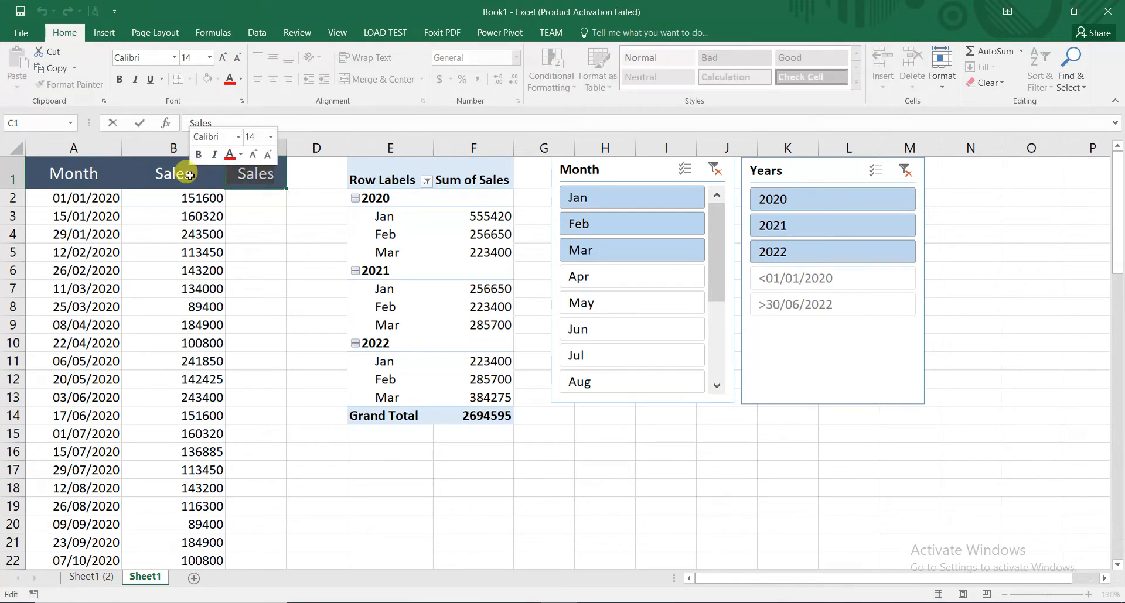
{"action": "type", "text": "Year"}
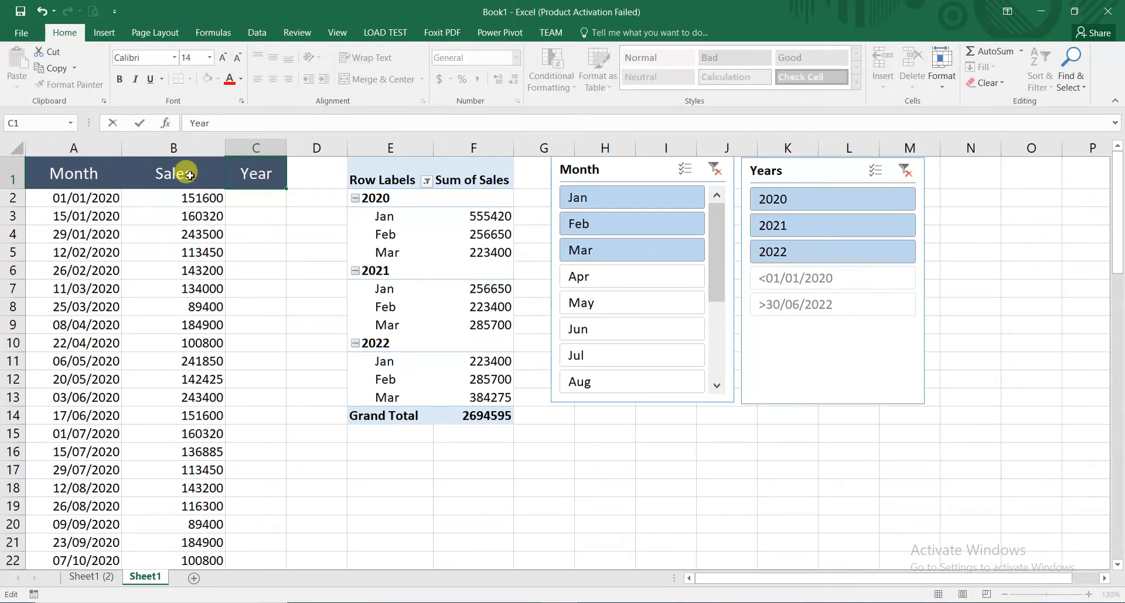
{"action": "type", "text": " - Month"}
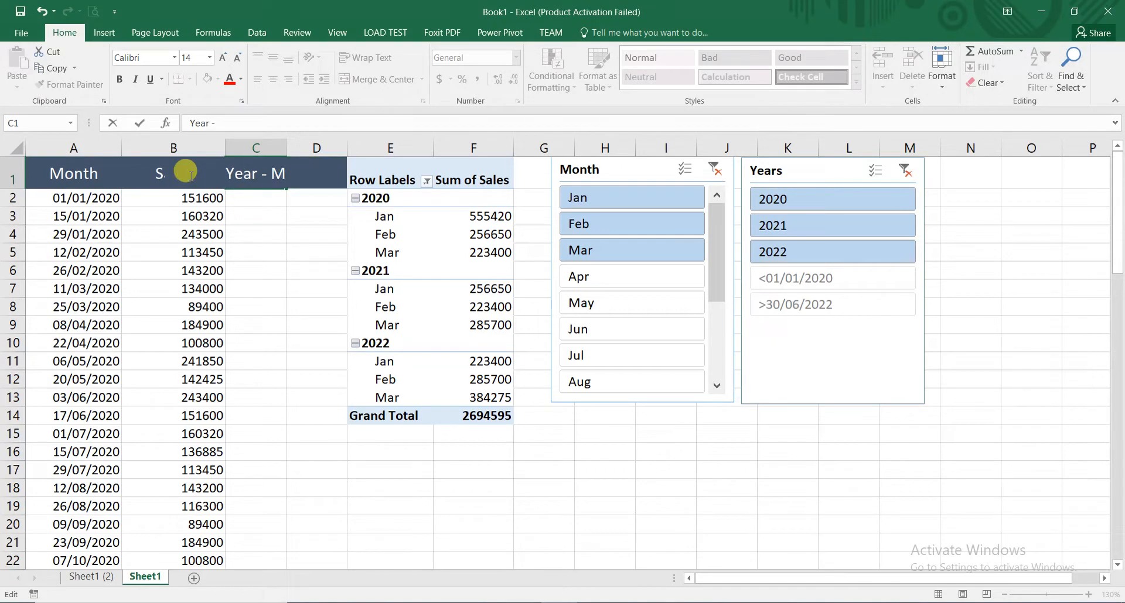
{"action": "key", "text": "Return"}
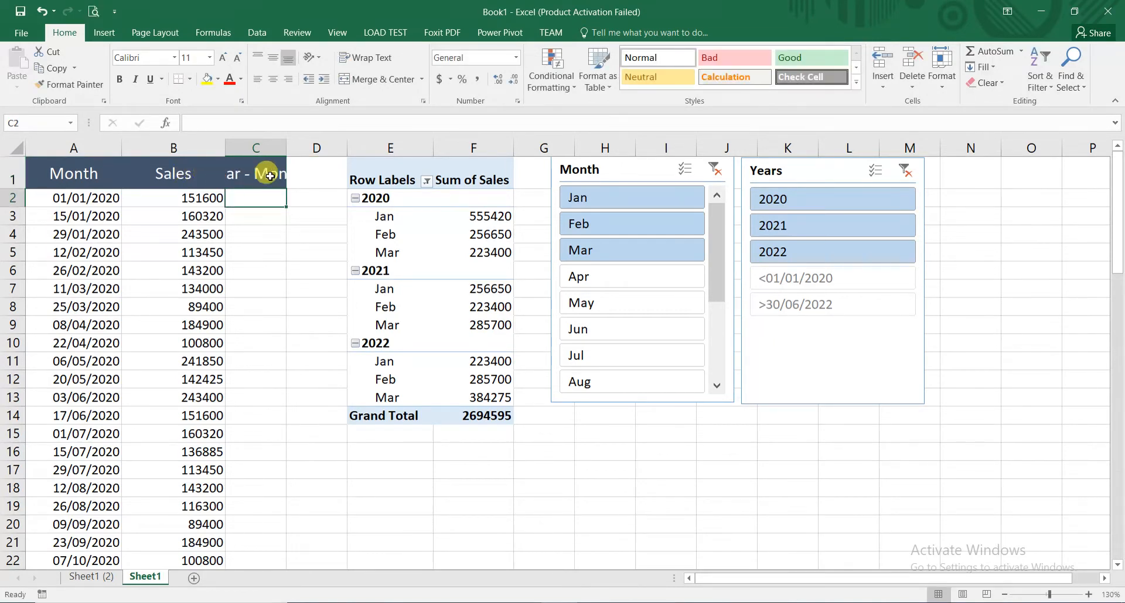
{"action": "double_click", "coordinate": [286, 147]}
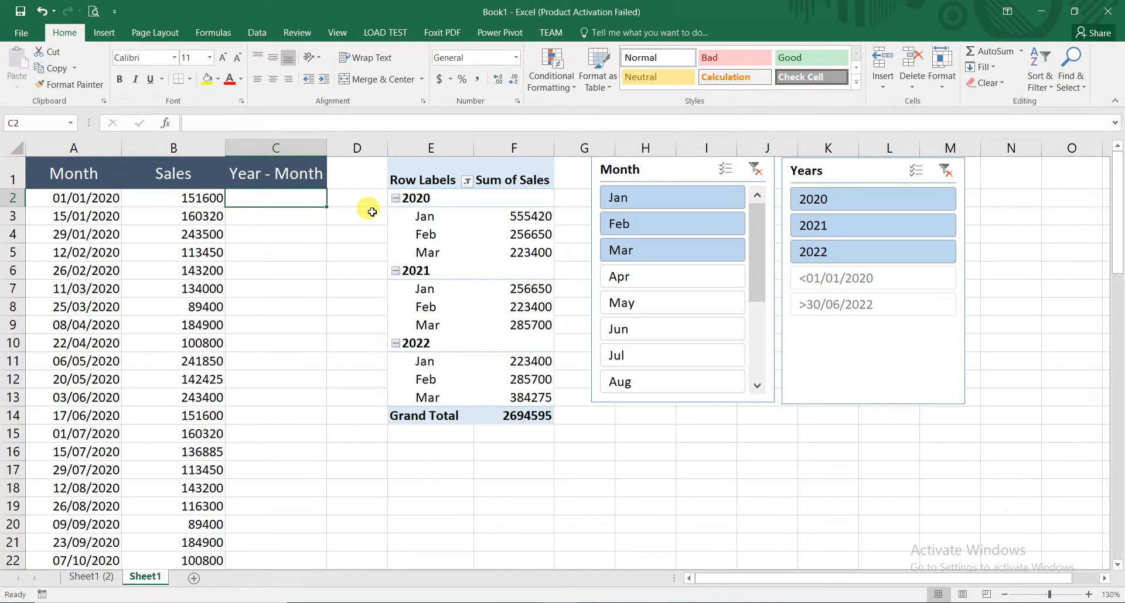
- Enter the formula =TEXT(A2,"yyyy-mm") in C2 to extract year and month from the first date
{"action": "type", "text": "="}
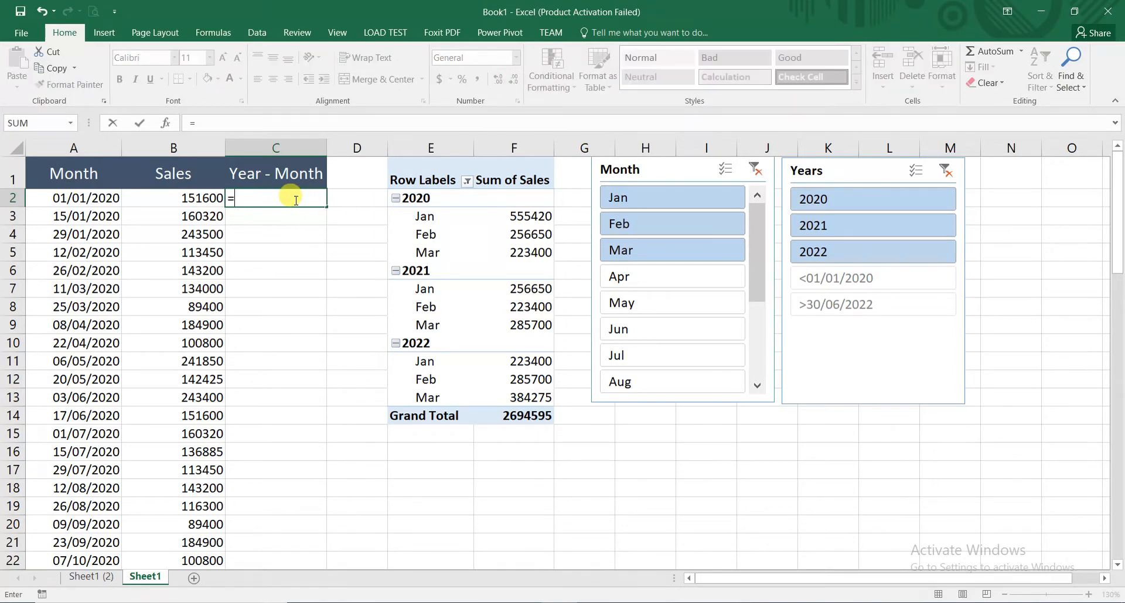
{"action": "type", "text": "text"}
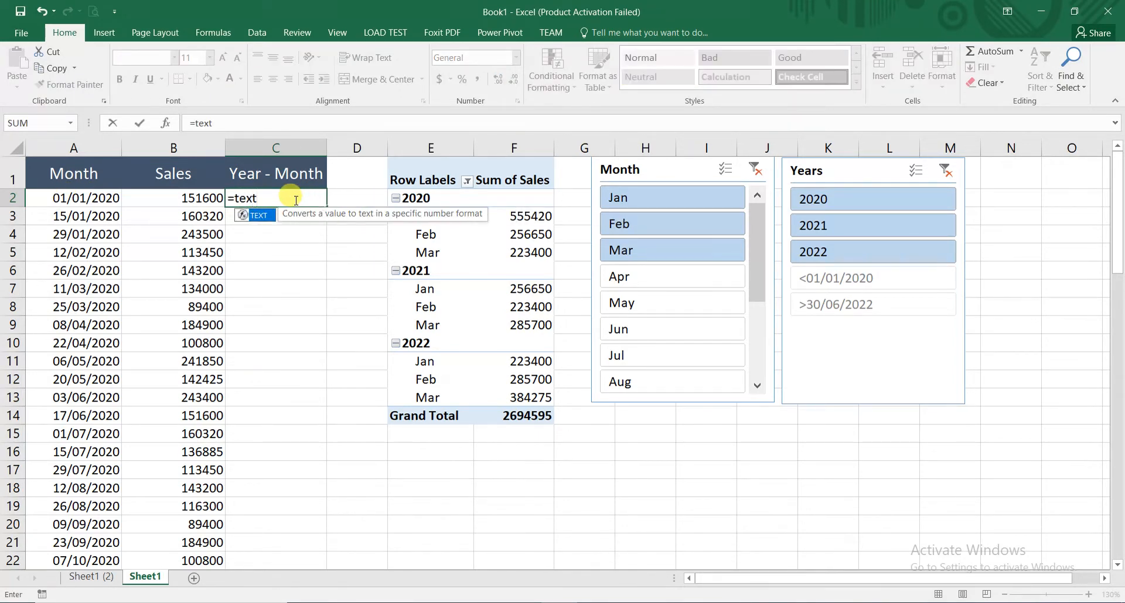
{"action": "type", "text": "("}
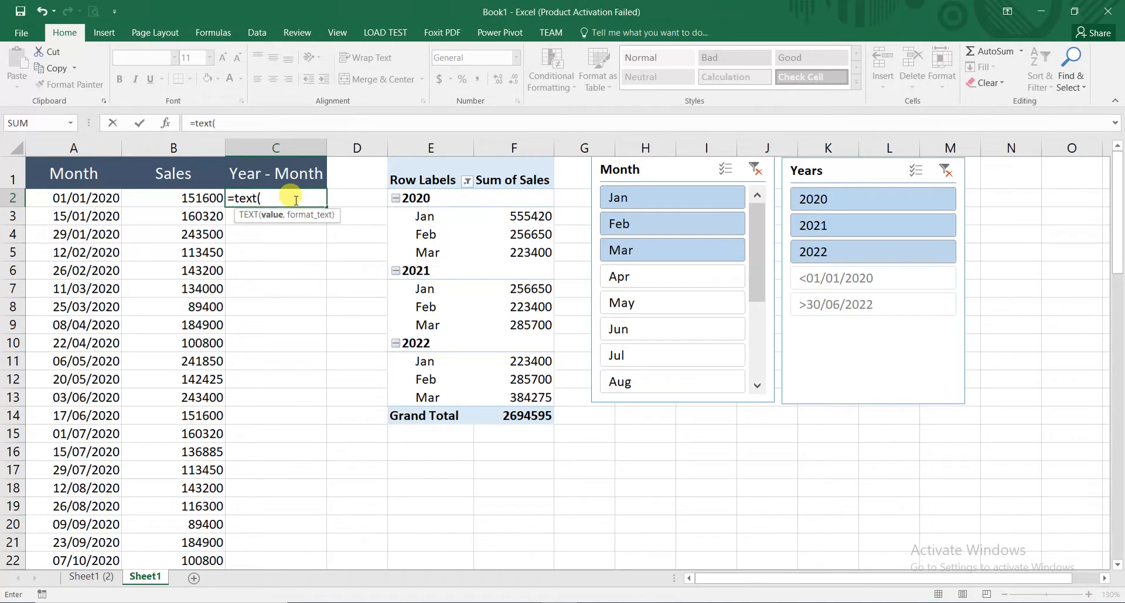
{"action": "left_click", "coordinate": [96, 199]}
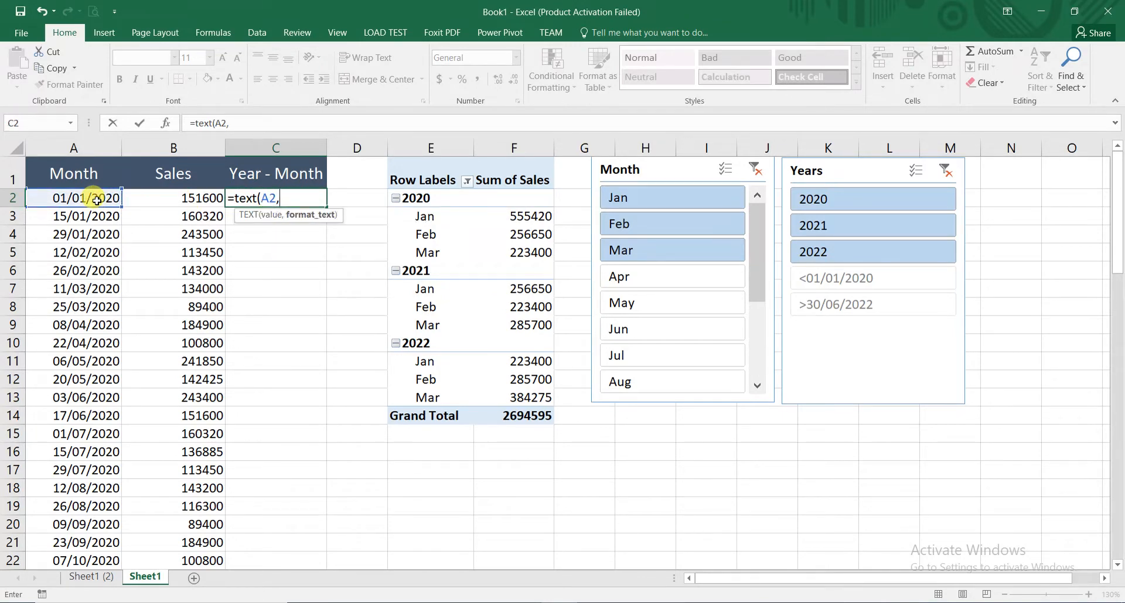
{"action": "type", "text": ","}
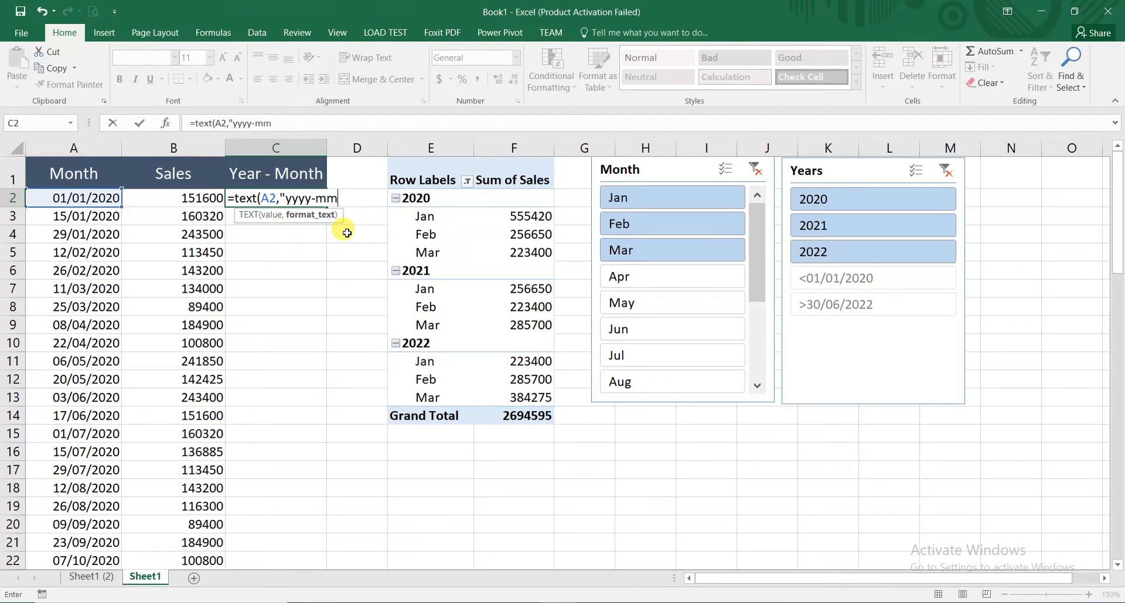
{"action": "key", "text": "Return"}
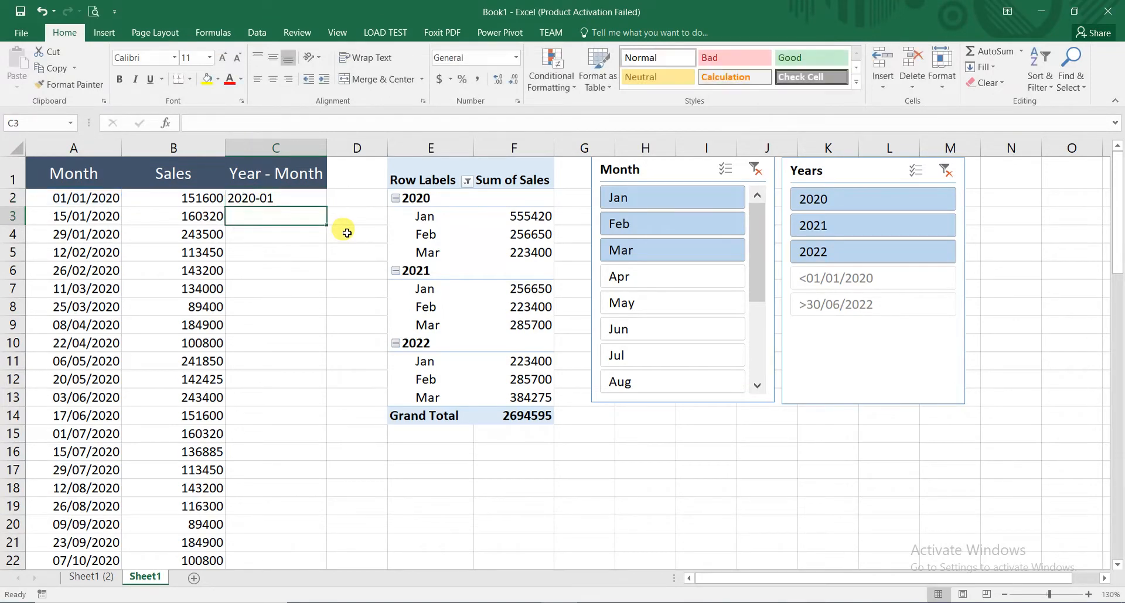
- Change the TEXT format in C2 to "yyyy-mmm" so the month is a three-letter abbreviation
{"action": "left_click", "coordinate": [69, 194]}
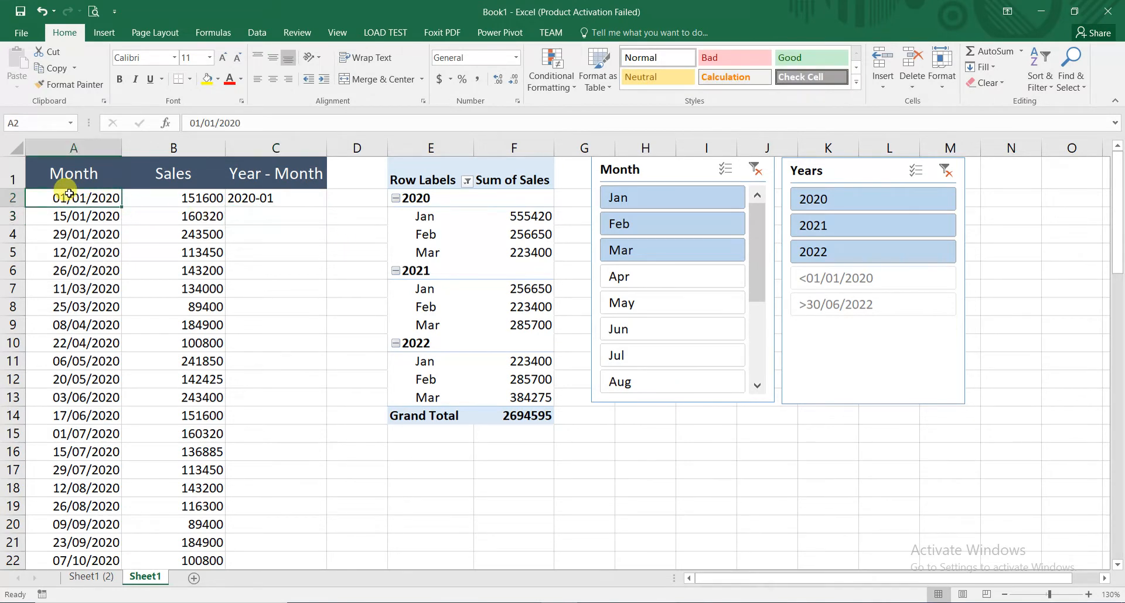
{"action": "left_click", "coordinate": [258, 197]}
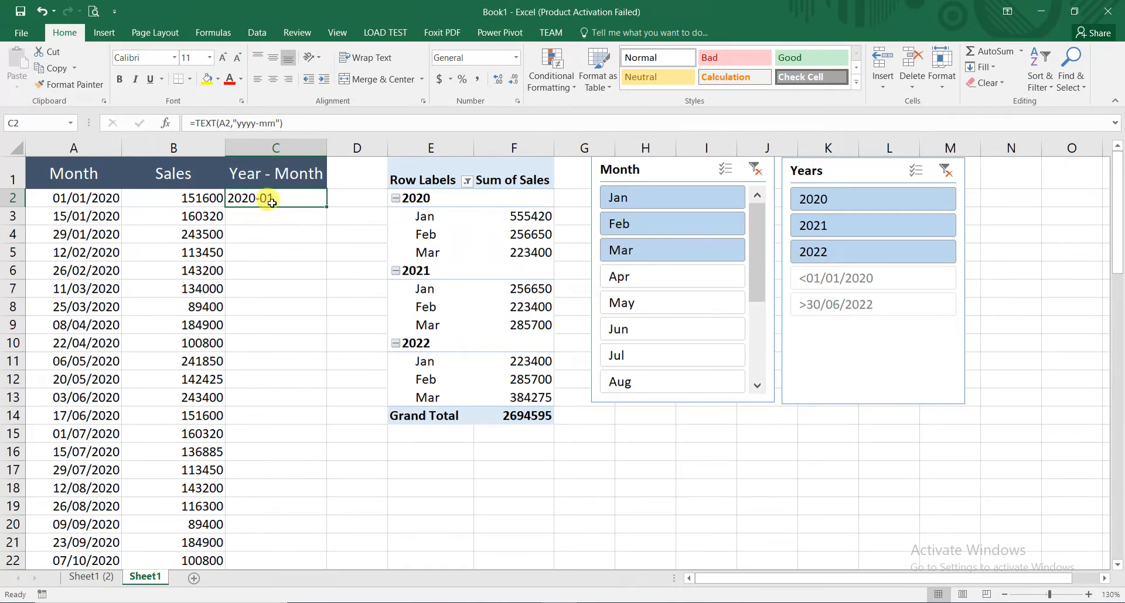
{"action": "left_click", "coordinate": [263, 123]}
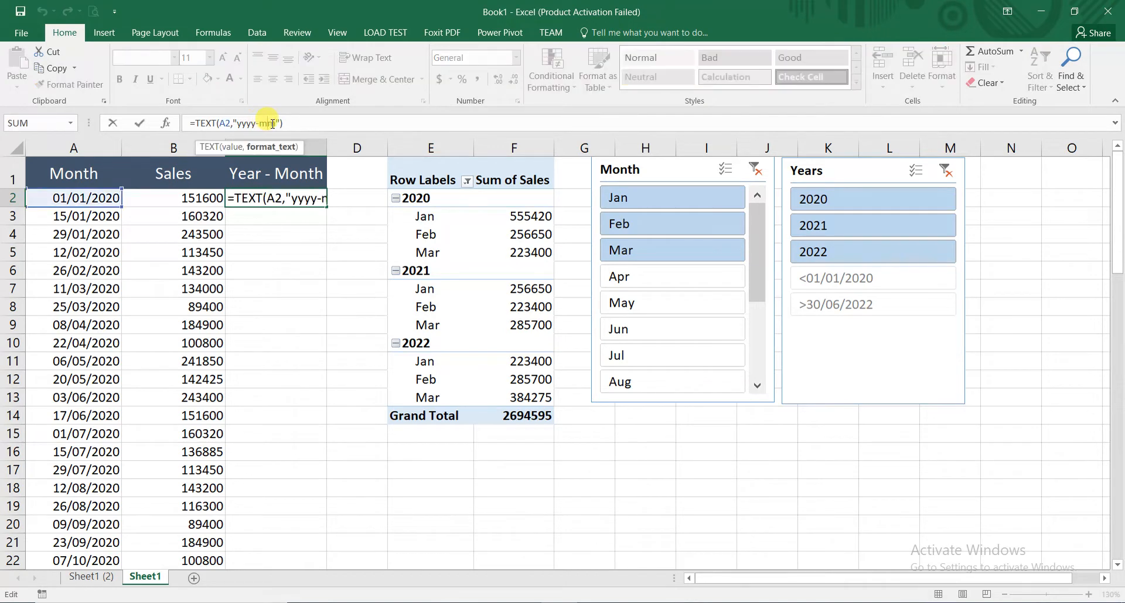
{"action": "type", "text": "m"}
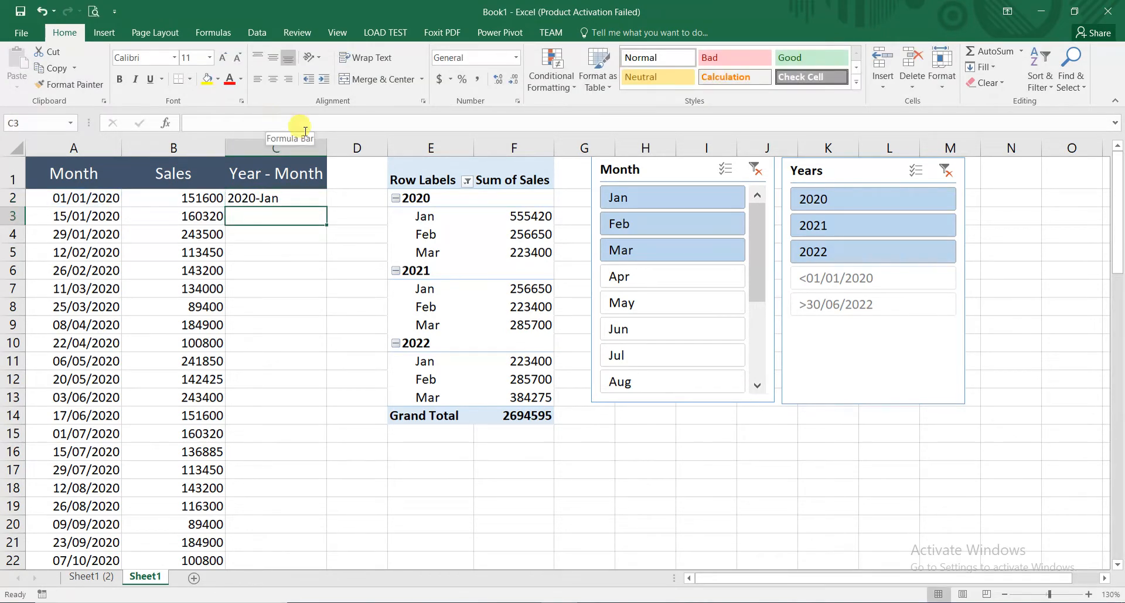
- Try the full month name in C2 by changing the TEXT format to "yyyy-mmmm"
{"action": "left_click", "coordinate": [297, 196]}
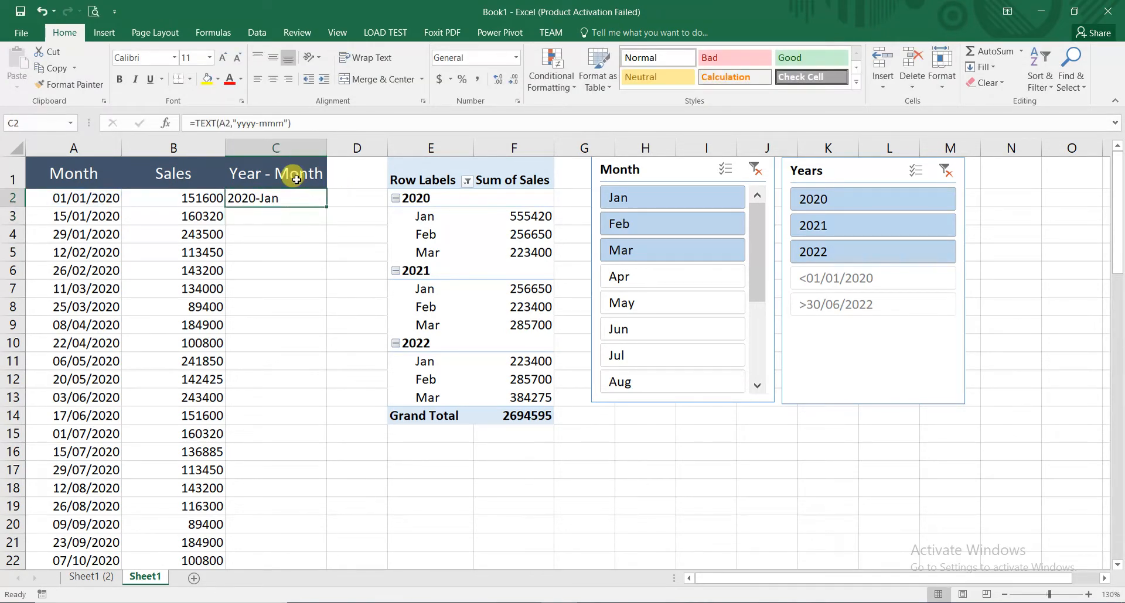
{"action": "left_click", "coordinate": [274, 123]}
{"action": "type", "text": "m"}
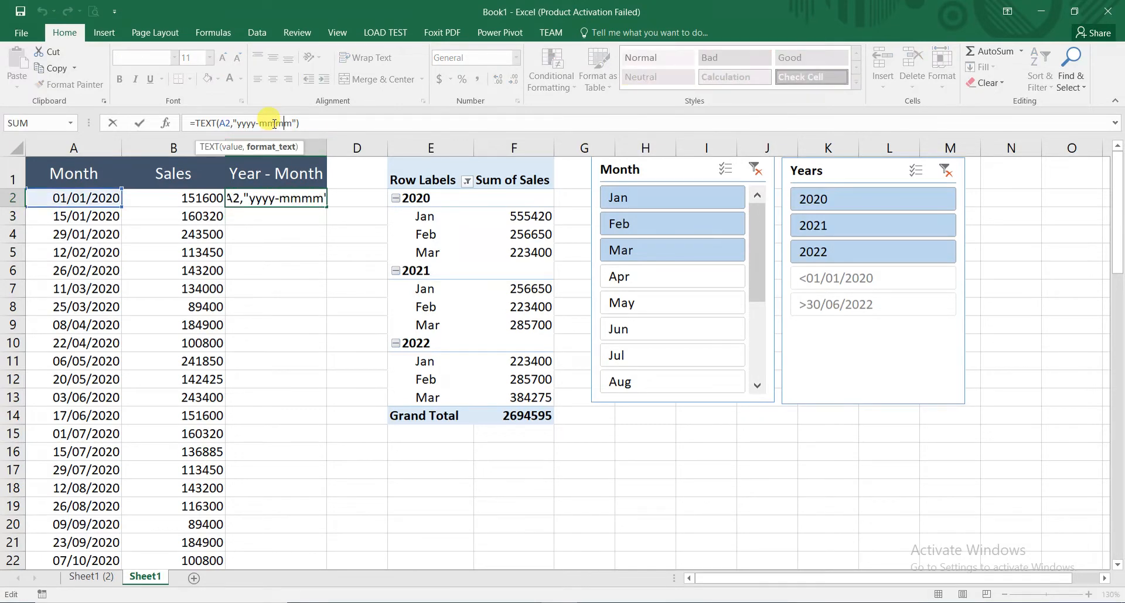
{"action": "key", "text": "Return"}
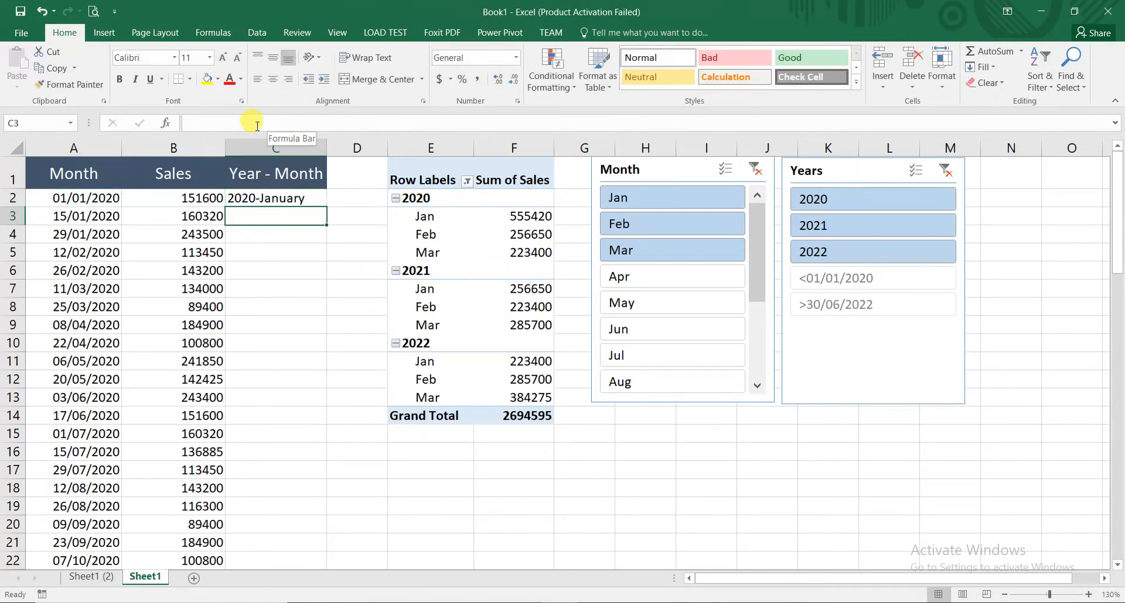
- Return the TEXT format in C2 to the abbreviated month, "yyyy-mmm"
{"action": "left_click", "coordinate": [269, 193]}
{"action": "left_click", "coordinate": [271, 124]}
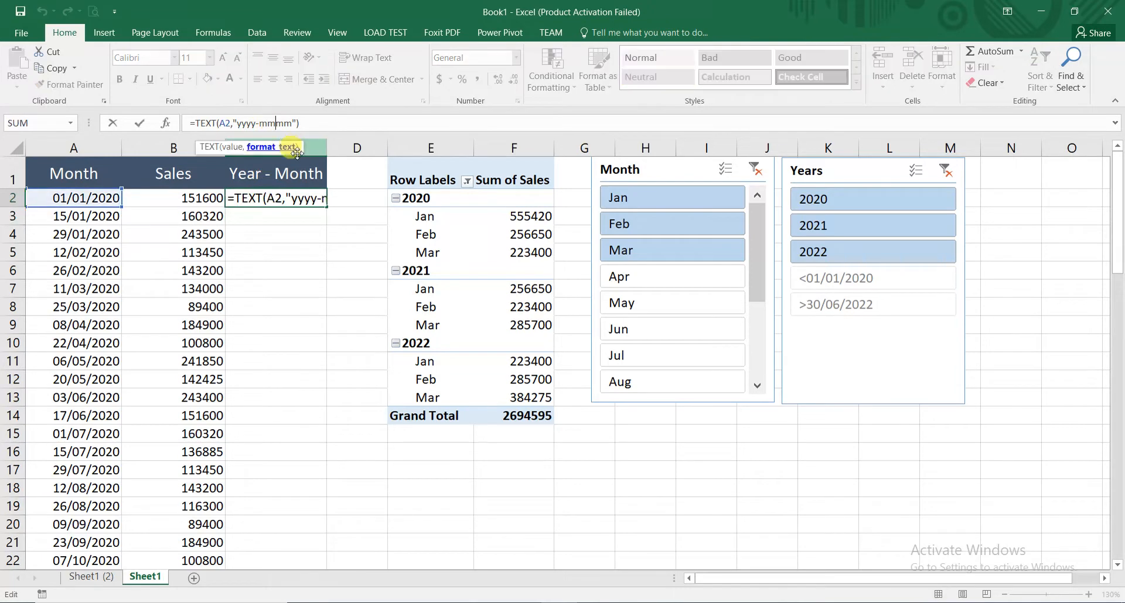
{"action": "key", "text": "BackSpace"}
{"action": "key", "text": "Return"}
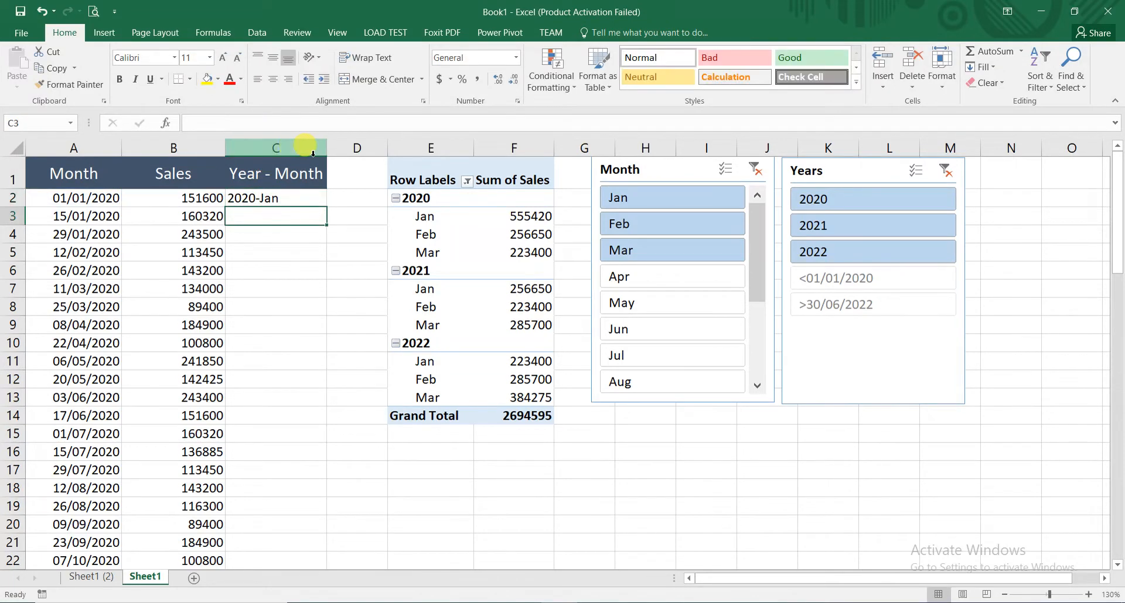
- Try a slash as the separator between year and month in C2's format, "yyyy/mmm"
{"action": "left_click", "coordinate": [258, 202]}
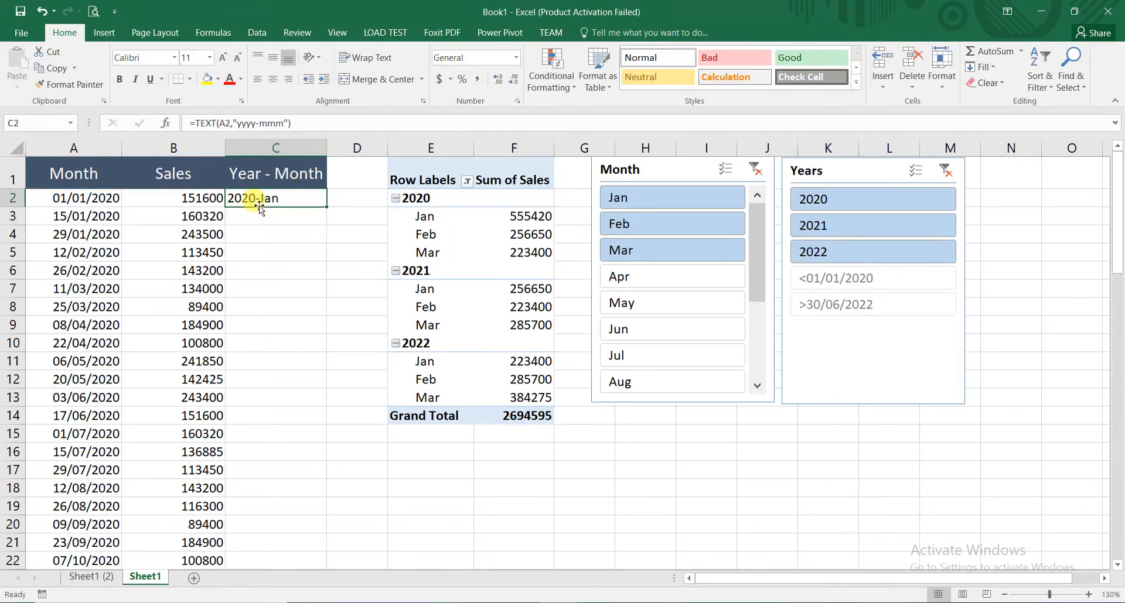
{"action": "left_click", "coordinate": [261, 124]}
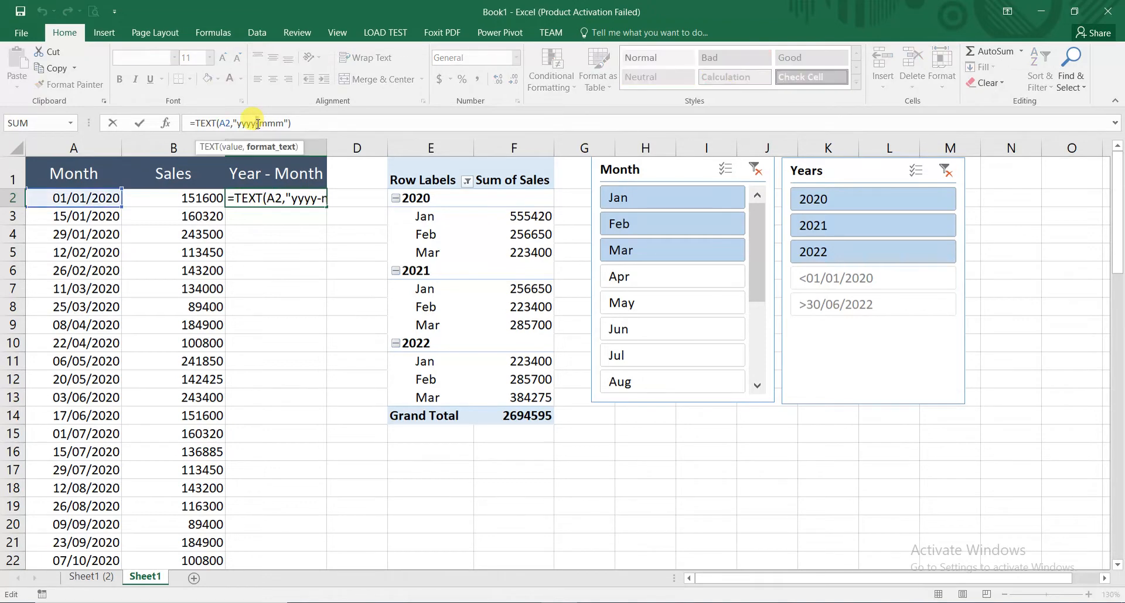
{"action": "key", "text": "Escape"}
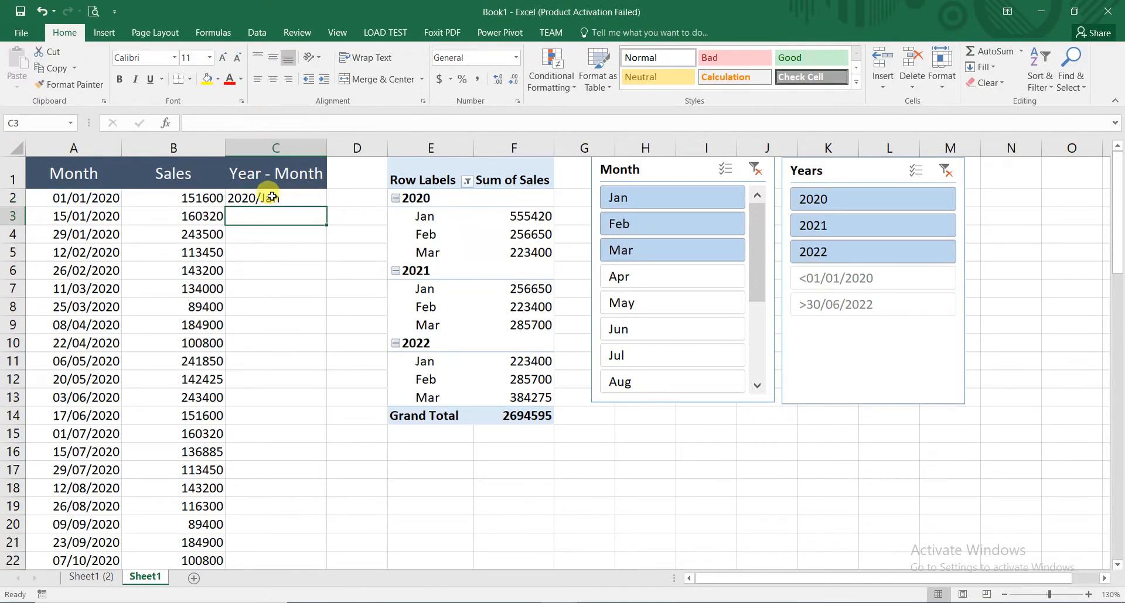
- Try a comma as the separator in C2's TEXT format, "yyyy,mmm"
{"action": "left_click", "coordinate": [262, 122]}
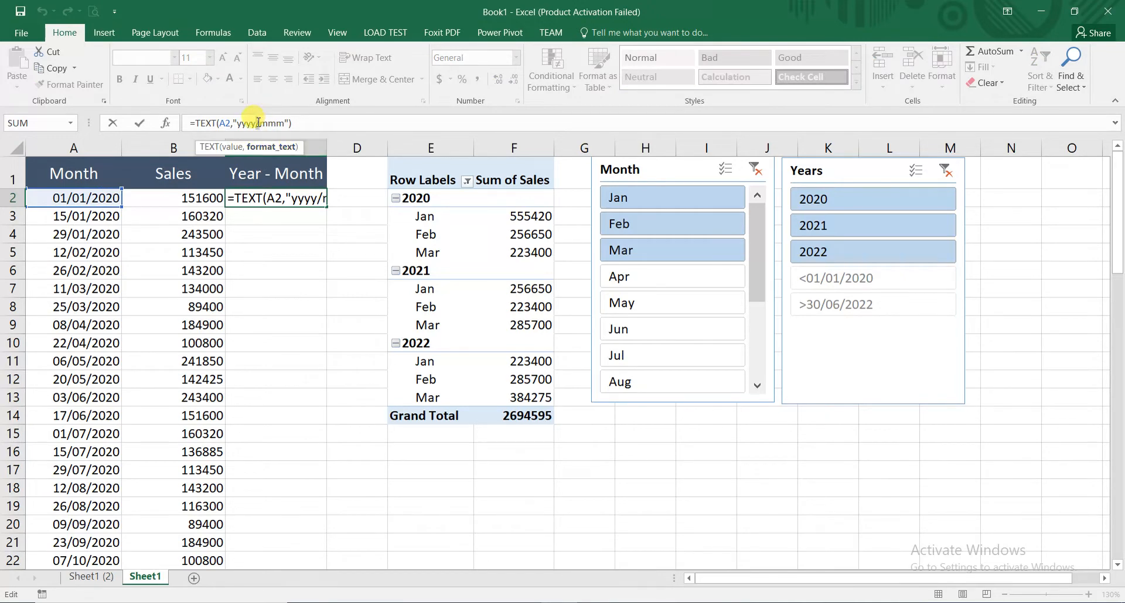
{"action": "key", "text": "BackSpace"}
{"action": "type", "text": ","}
{"action": "key", "text": "Return"}
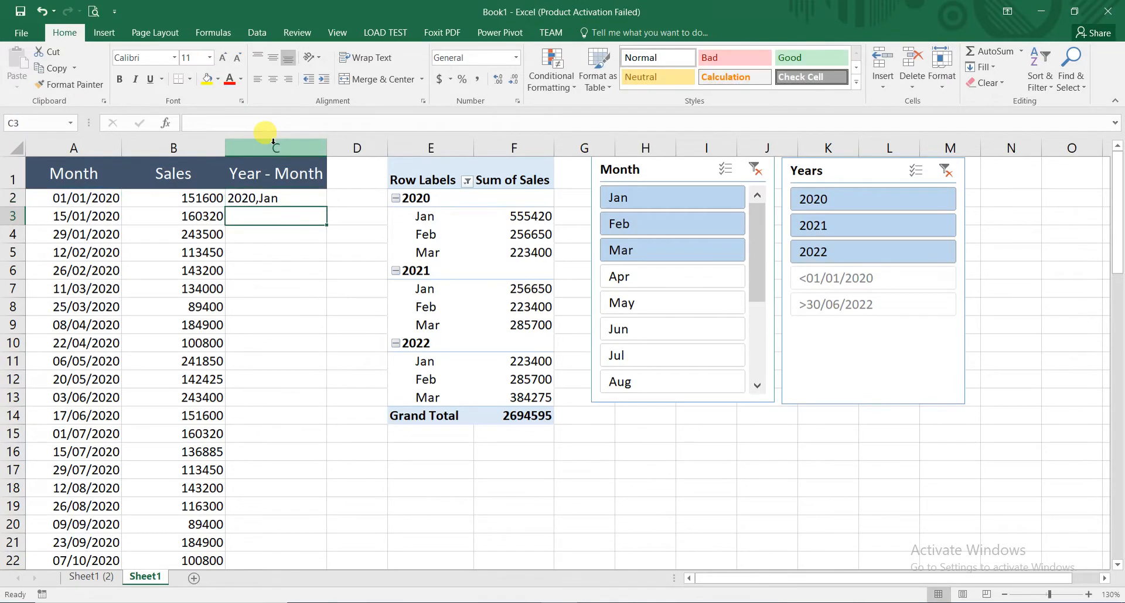
- Try the month before the year in C2 by replacing the TEXT format with "mm-yyyy"
{"action": "left_click", "coordinate": [287, 196]}
{"action": "left_click", "coordinate": [259, 123]}
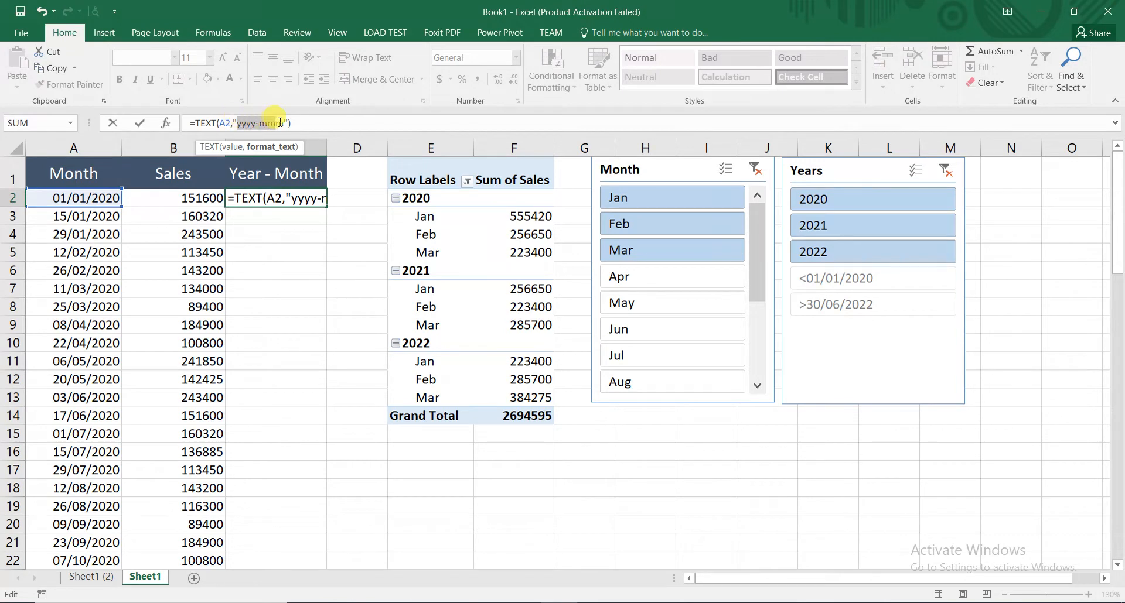
{"action": "type", "text": "mm"}
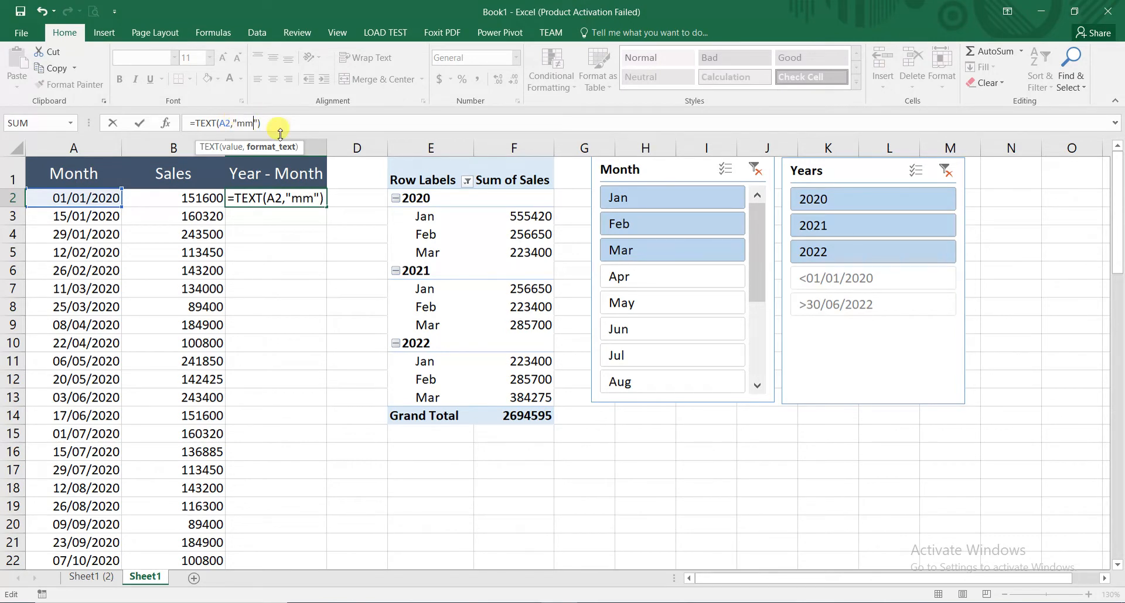
{"action": "type", "text": "-yyyy"}
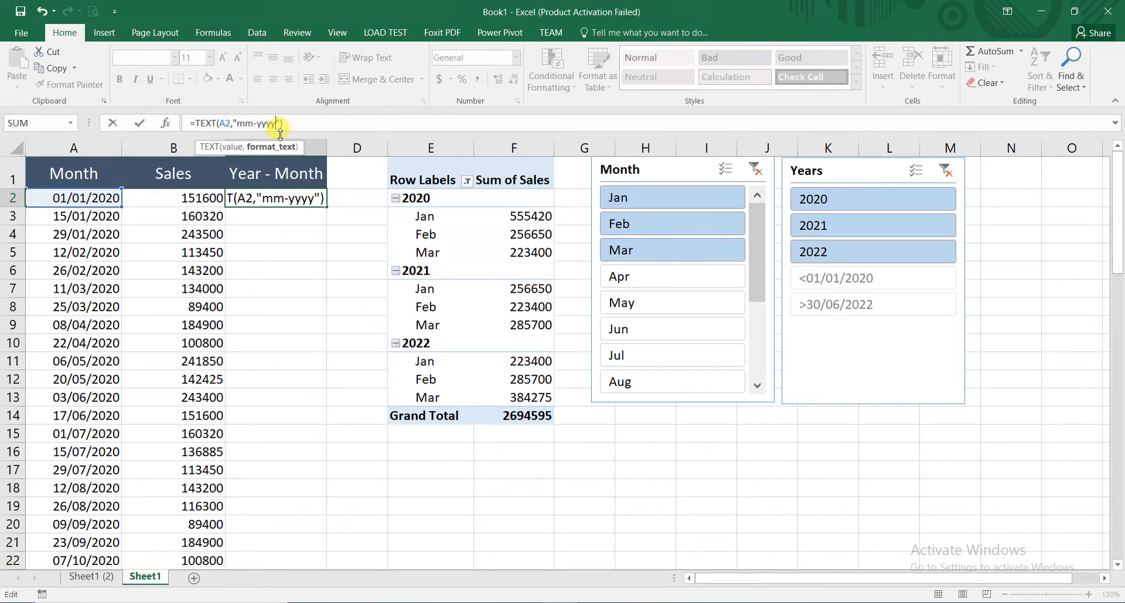
{"action": "key", "text": "Return"}
- Replace the format in C2's TEXT formula with the year before the abbreviated month, "yyyyy-mmm"
{"action": "left_click", "coordinate": [259, 200]}
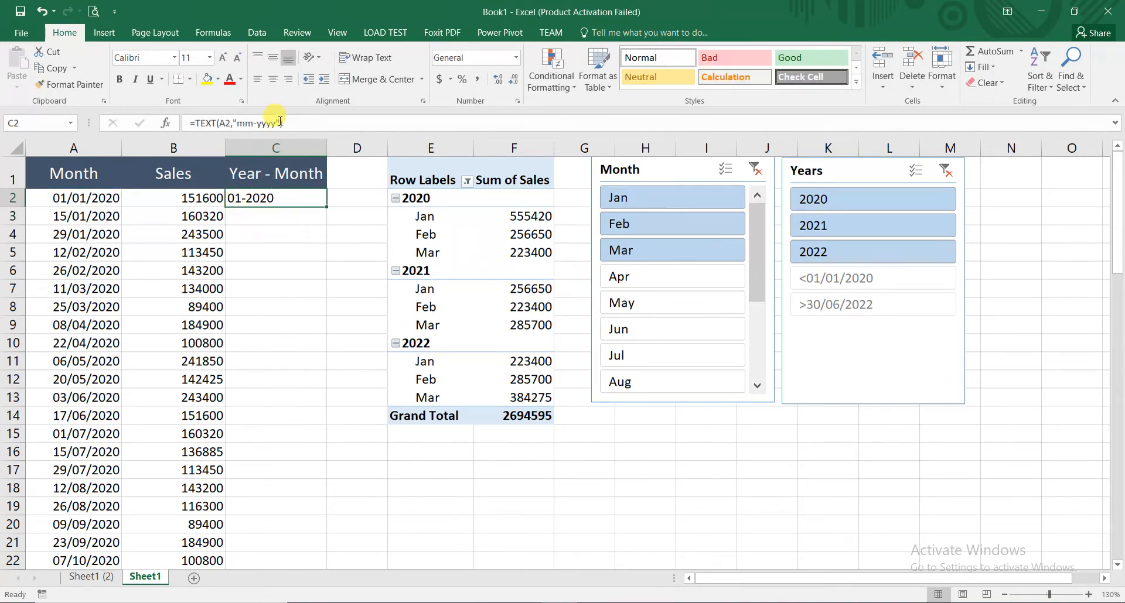
{"action": "left_click_drag", "start_coordinate": [280, 121], "coordinate": [239, 124]}
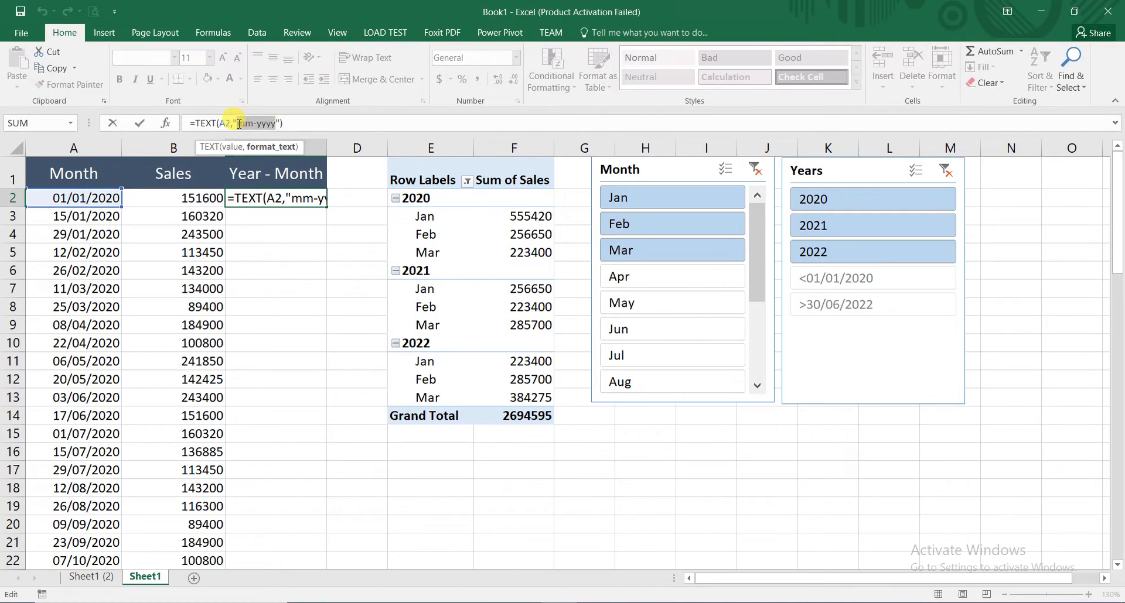
{"action": "type", "text": "yyyyy"}
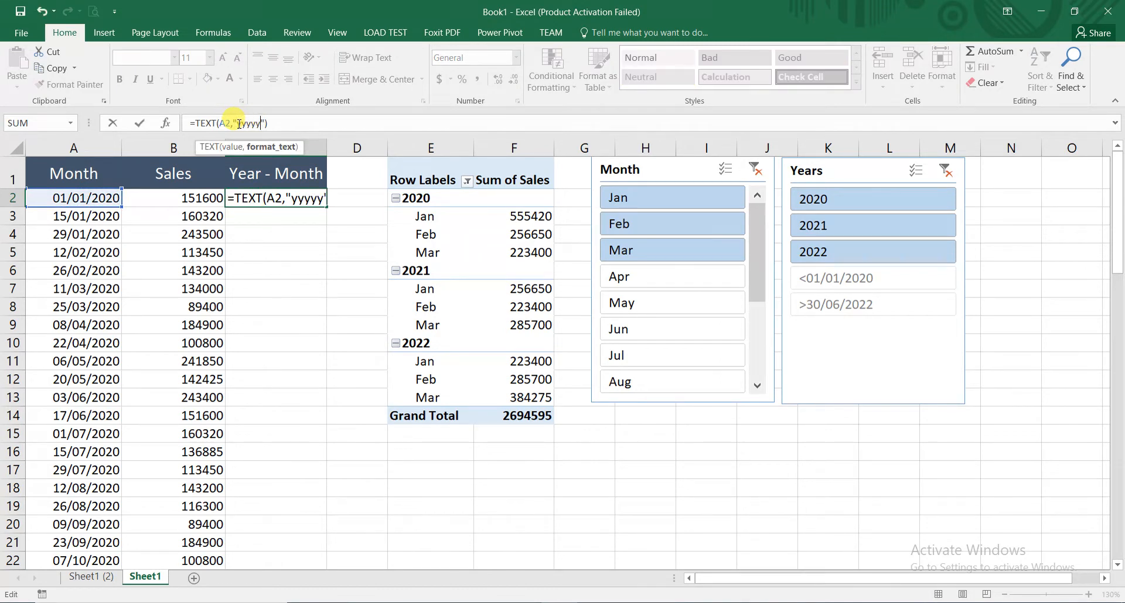
{"action": "type", "text": "-mmm"}
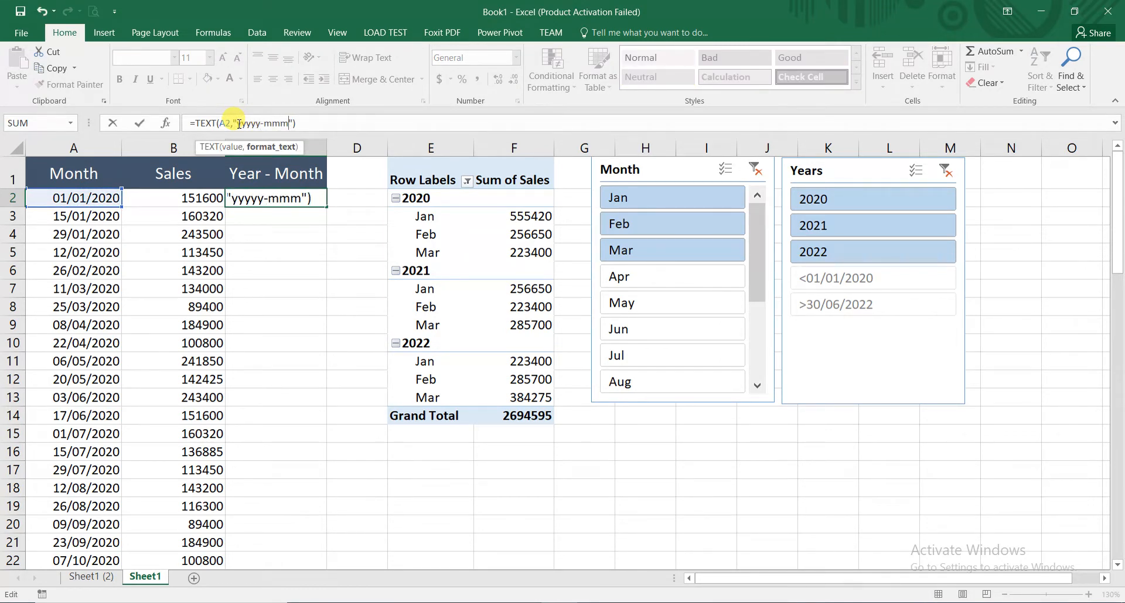
{"action": "key", "text": "Return"}
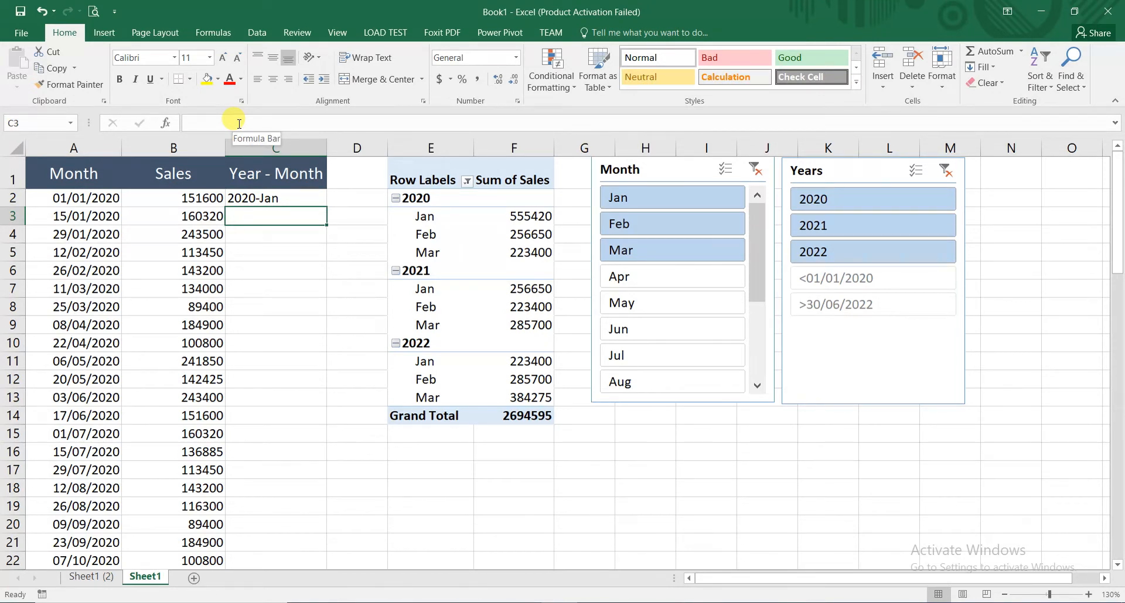
- Fill the C2 formula down the Year - Month column to the last data row and check the filled rows
{"action": "left_click", "coordinate": [281, 200]}
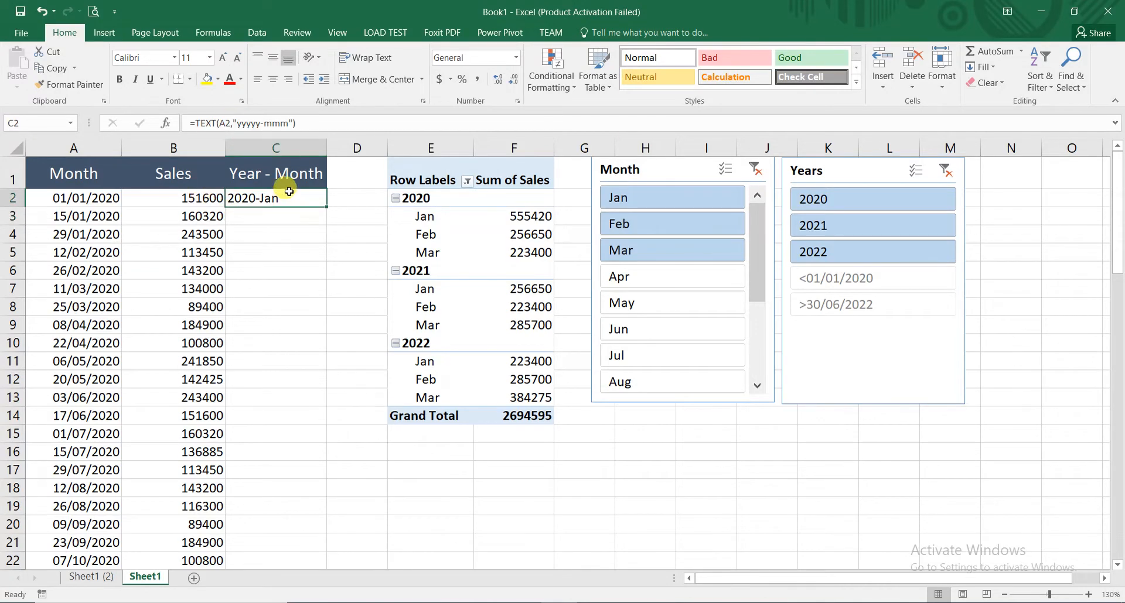
{"action": "double_click", "coordinate": [327, 208]}
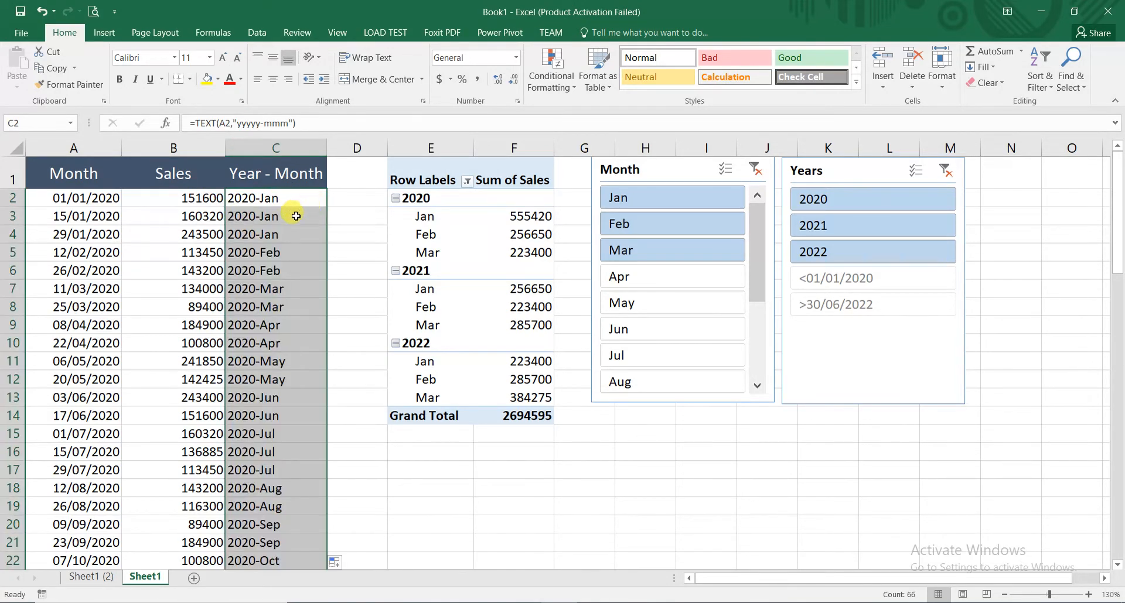
{"action": "left_click", "coordinate": [281, 200]}
{"action": "scroll", "coordinate": [266, 346], "scroll_direction": "down", "scroll_amount": 2}
{"action": "scroll", "coordinate": [266, 346], "scroll_direction": "down", "scroll_amount": 9}
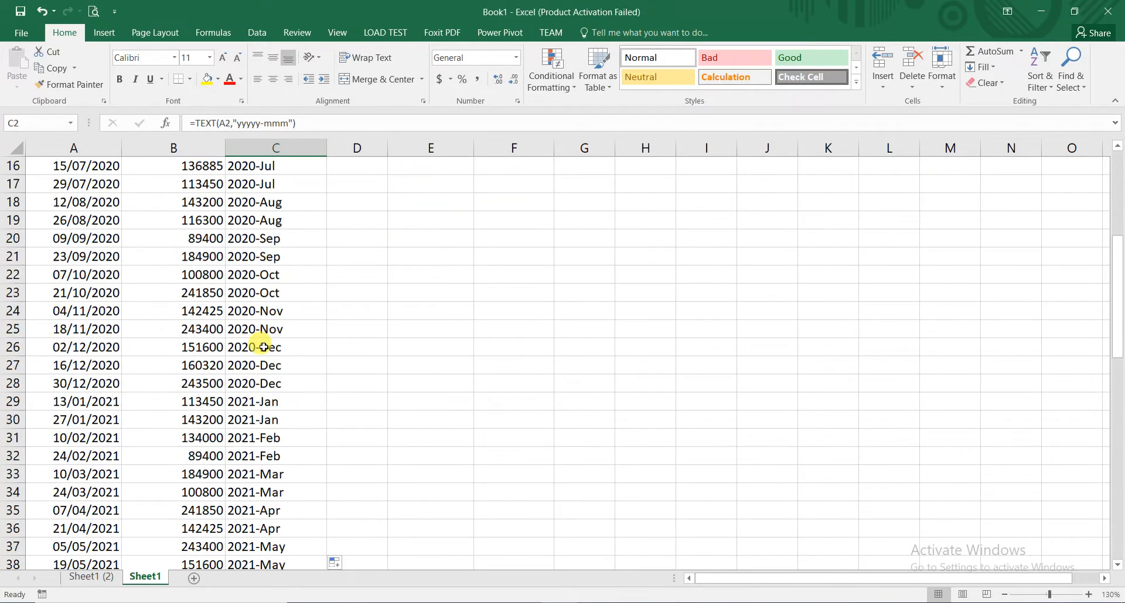
{"action": "left_click", "coordinate": [265, 367]}
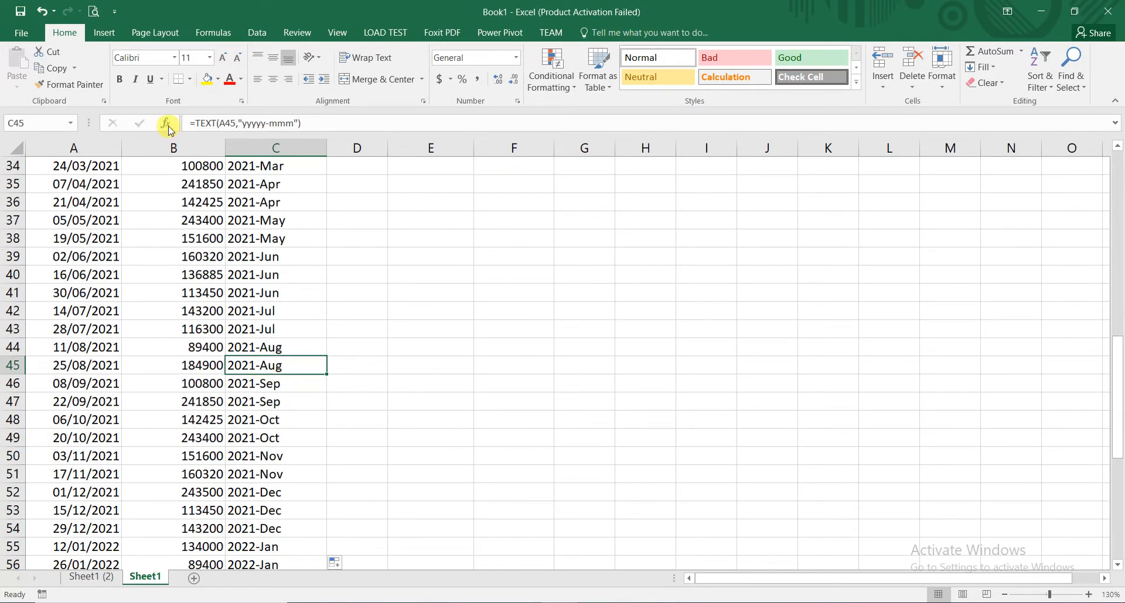
{"action": "left_click", "coordinate": [269, 201]}
{"action": "left_click_drag", "start_coordinate": [1116, 360], "coordinate": [1116, 154]}
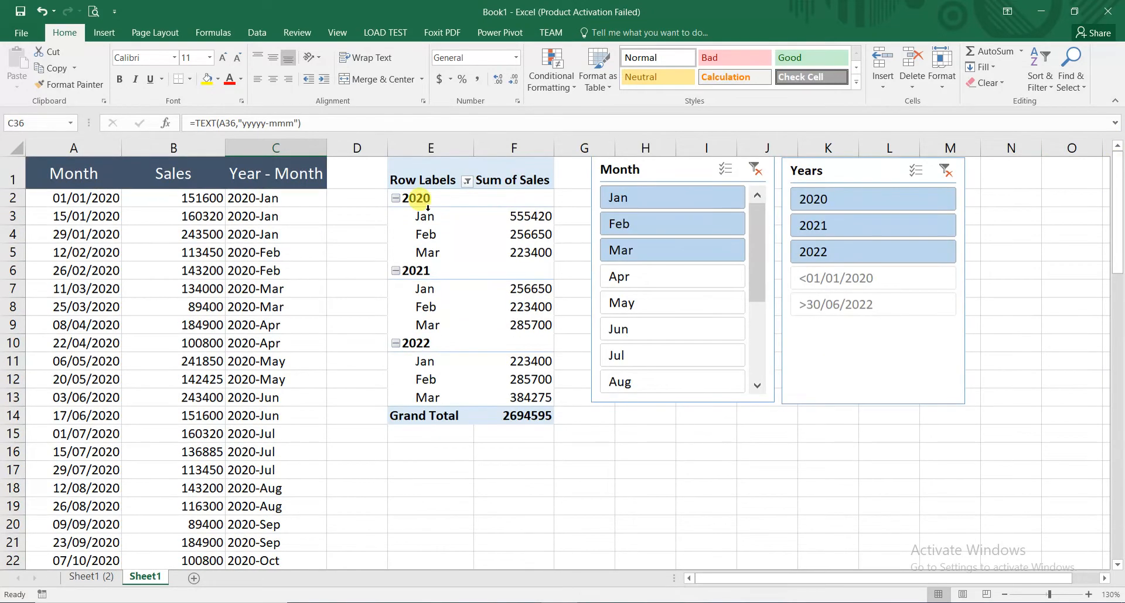
- Copy column C and paste it over itself as values to replace the TEXT formulas
{"action": "left_click", "coordinate": [258, 148]}
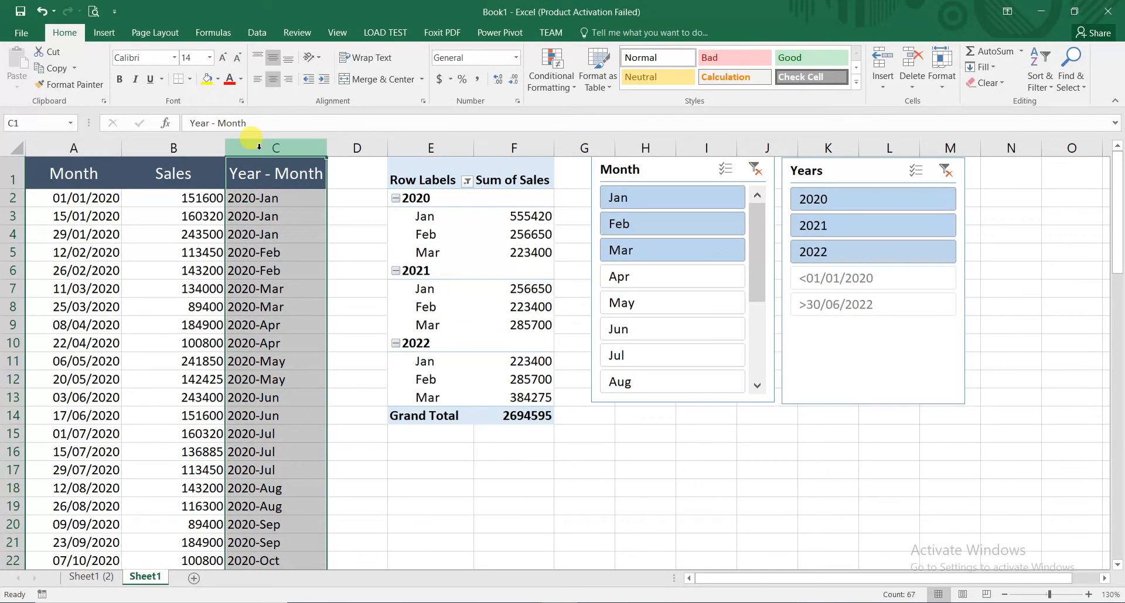
{"action": "left_click", "coordinate": [52, 67]}
{"action": "left_click", "coordinate": [14, 88]}
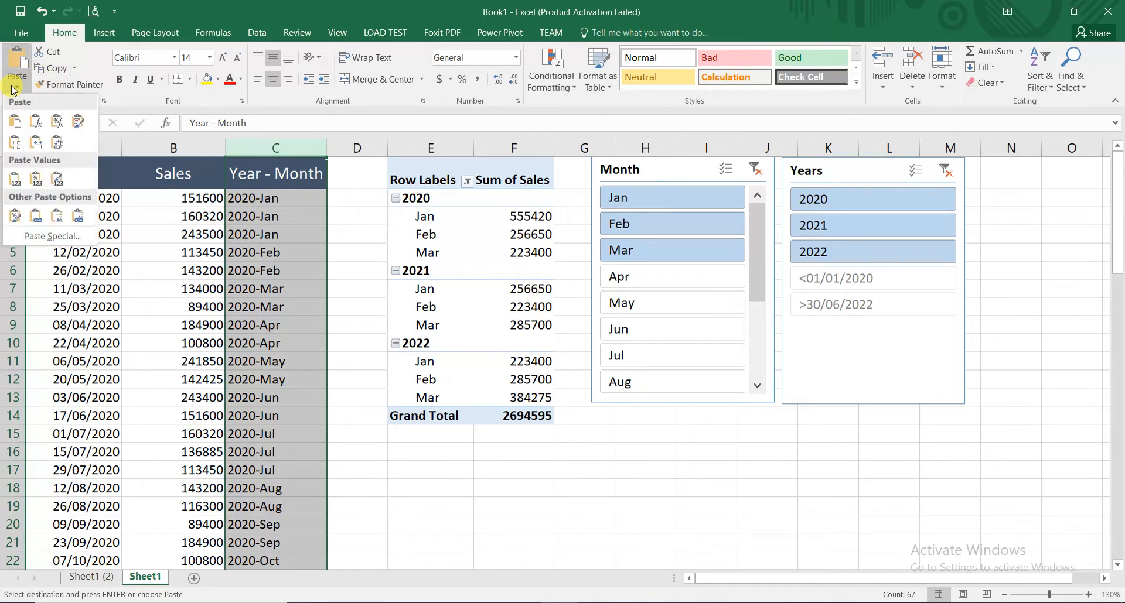
{"action": "left_click", "coordinate": [15, 178]}
{"action": "left_click", "coordinate": [300, 216]}
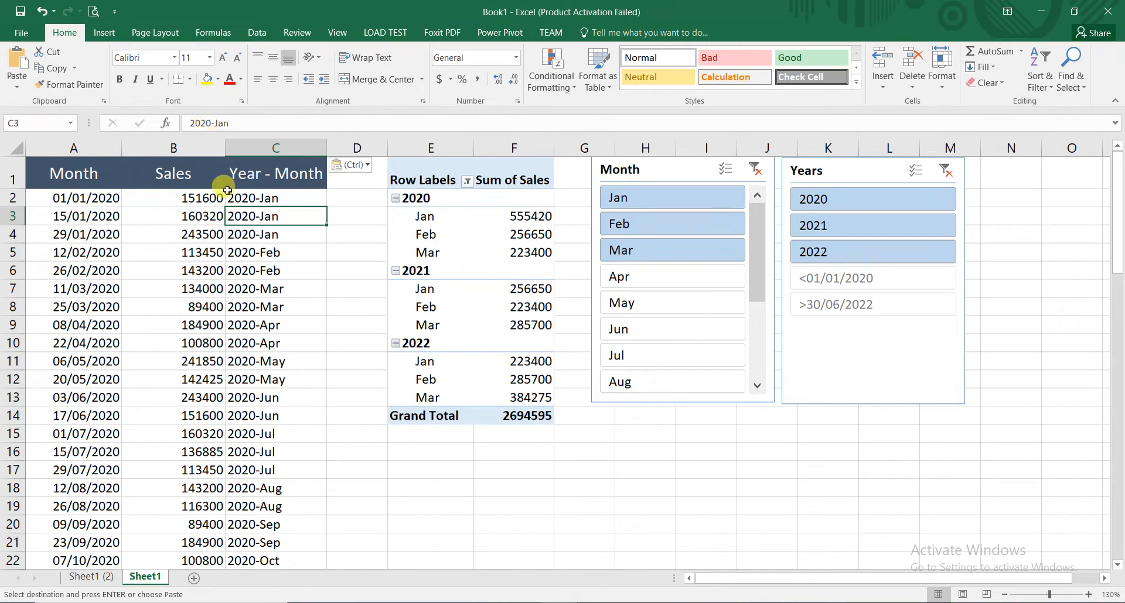
{"action": "left_click", "coordinate": [242, 252]}
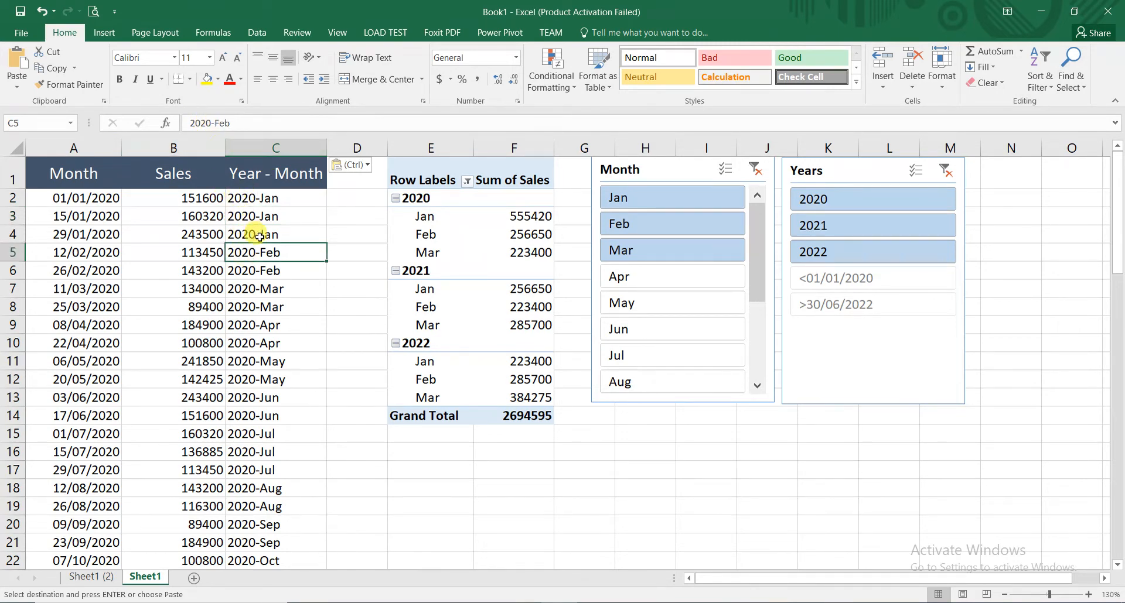
{"action": "left_click", "coordinate": [250, 200]}
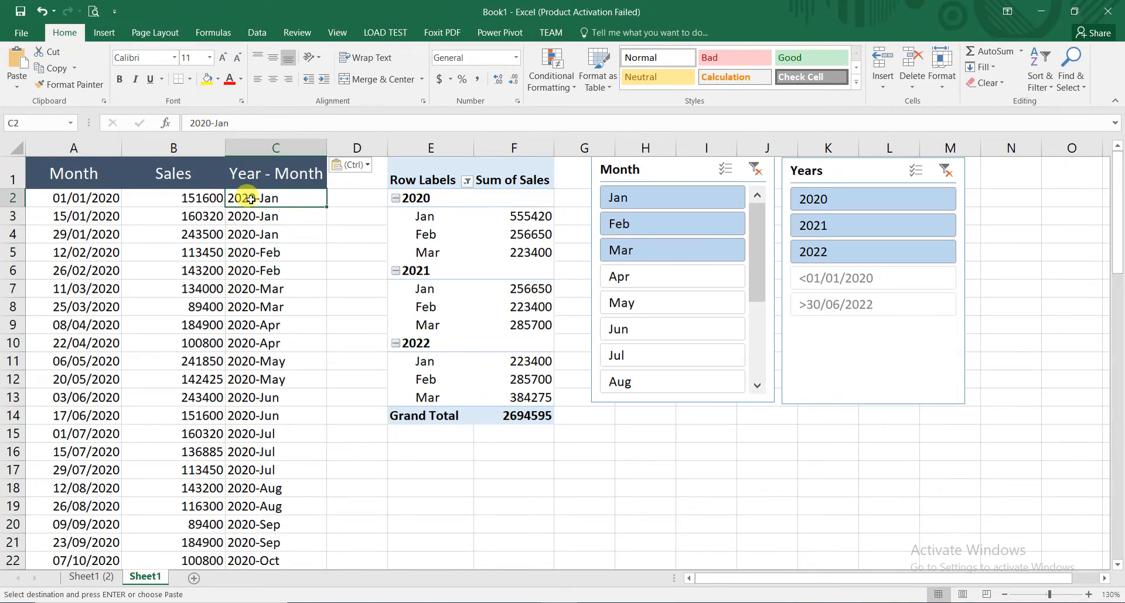
- Change the PivotTable's data source range to Sheet1!$A$1:$C$67 so it includes the Year - Month column
{"action": "left_click", "coordinate": [457, 225]}
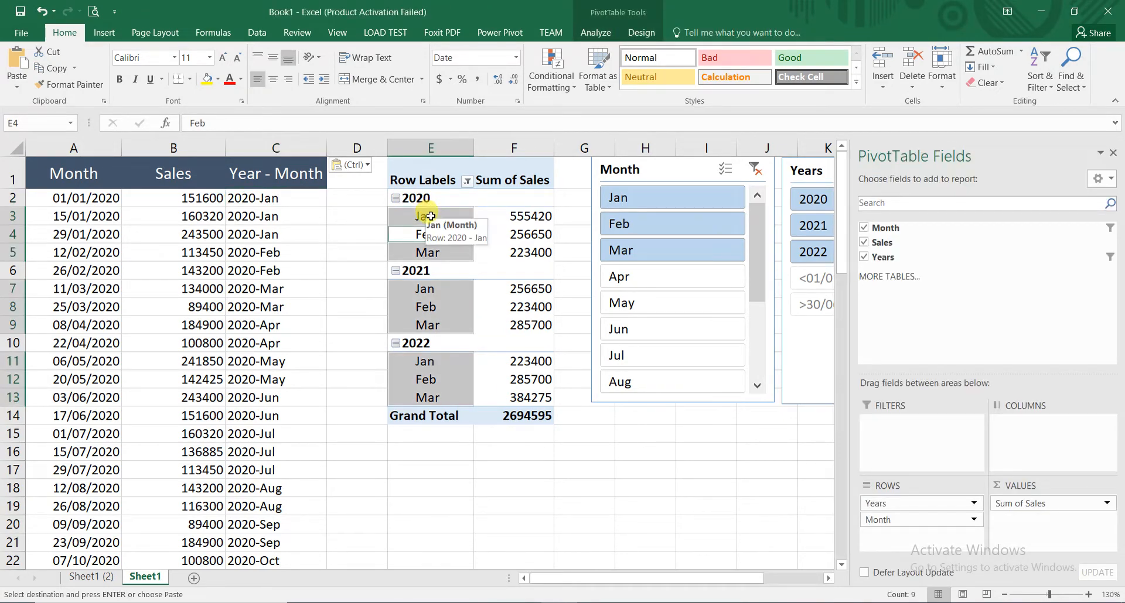
{"action": "left_click", "coordinate": [609, 33]}
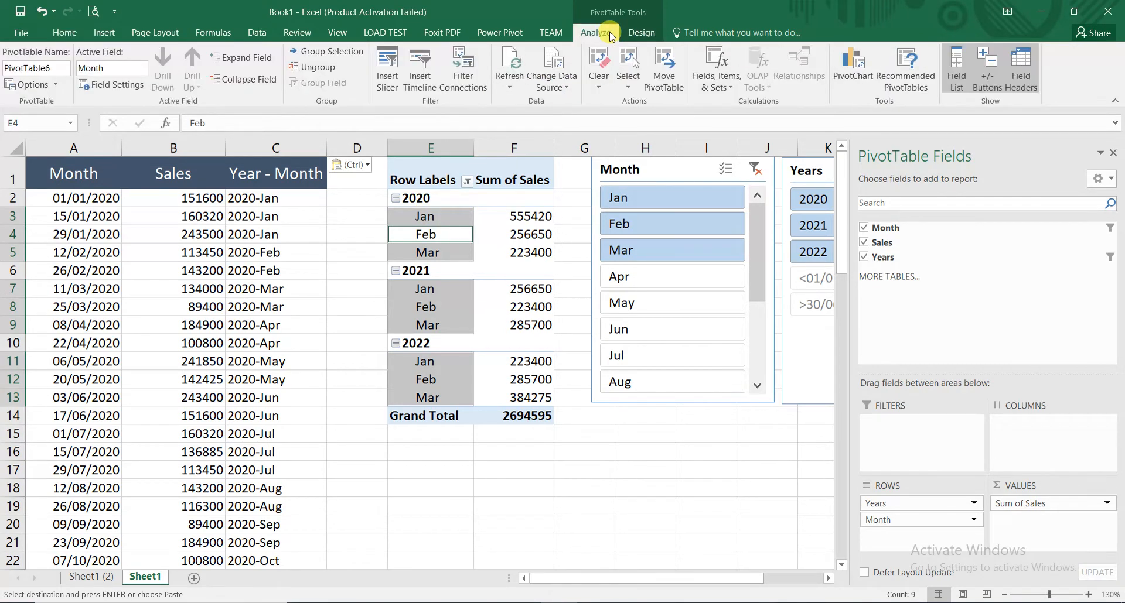
{"action": "left_click", "coordinate": [561, 55]}
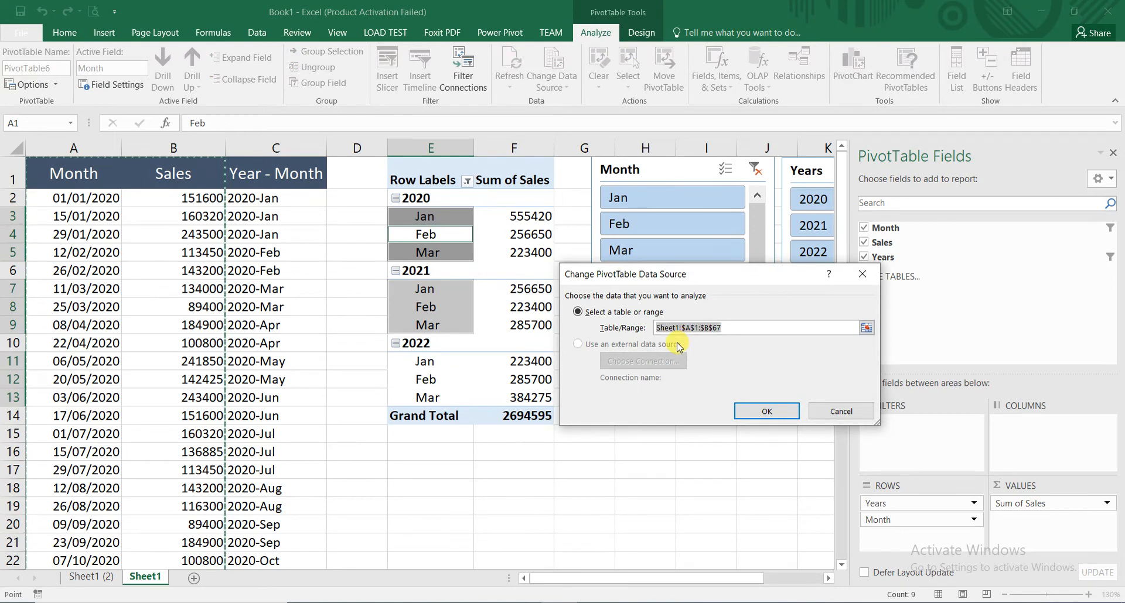
{"action": "left_click_drag", "start_coordinate": [577, 275], "coordinate": [462, 266]}
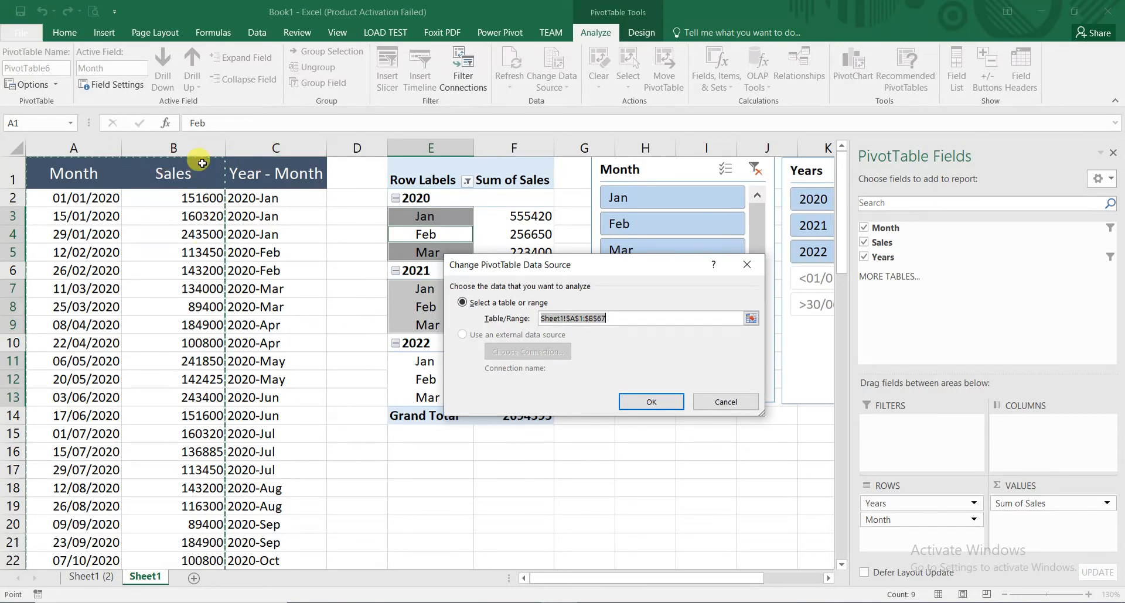
{"action": "left_click", "coordinate": [592, 318]}
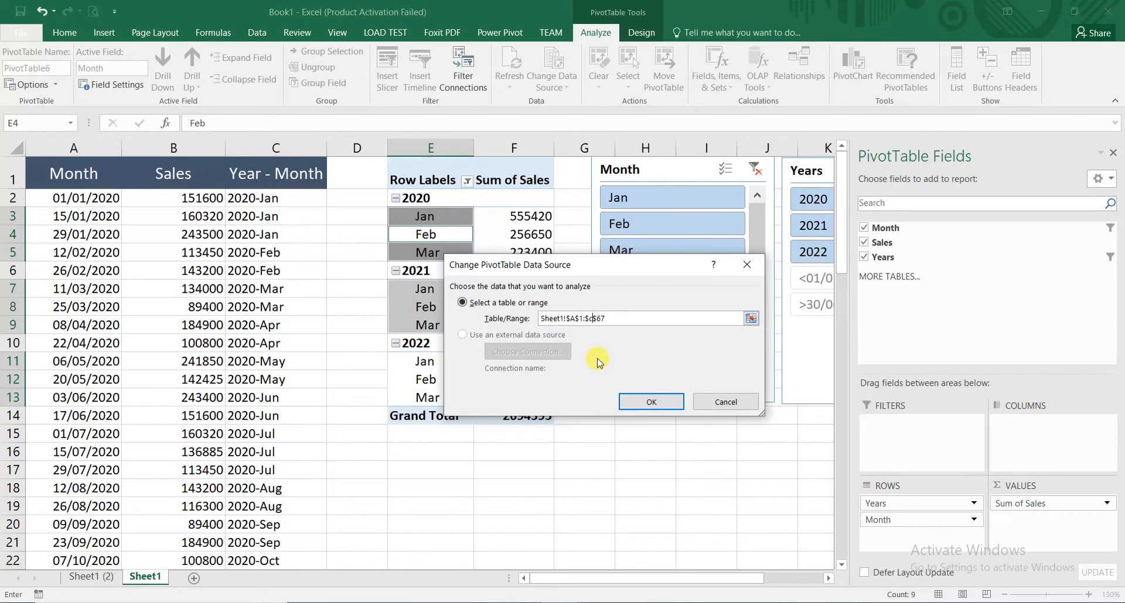
{"action": "left_click", "coordinate": [650, 402]}
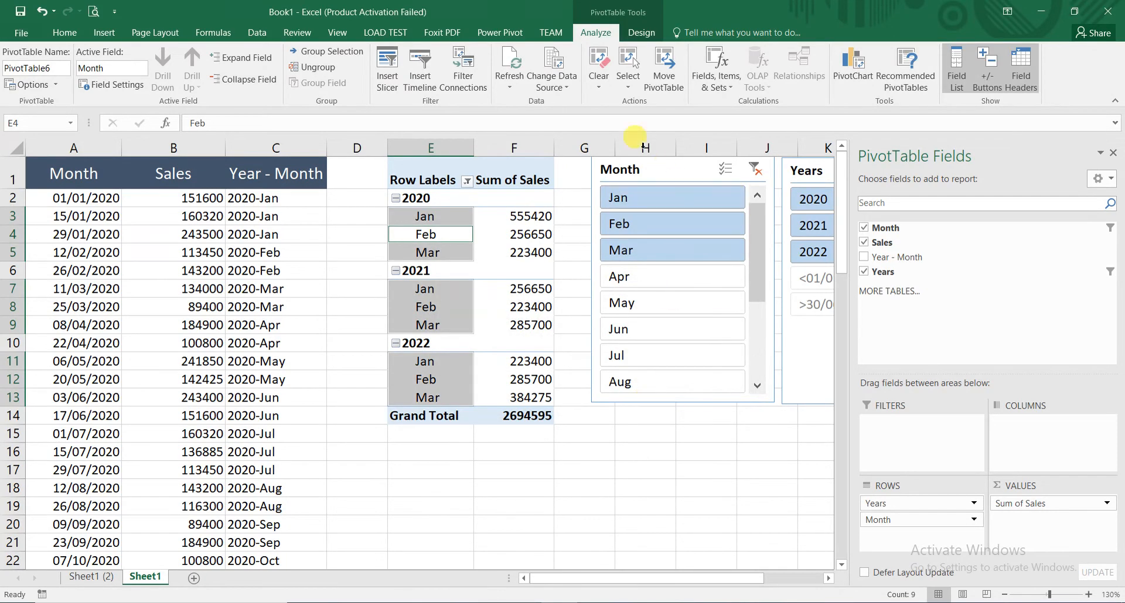
{"action": "left_click", "coordinate": [552, 64]}
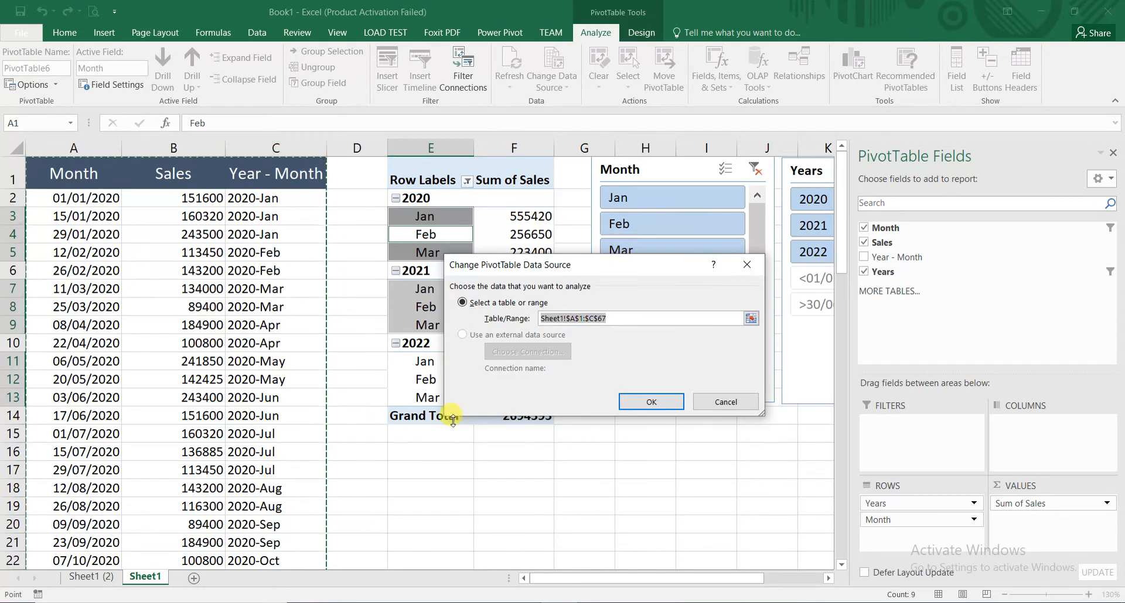
{"action": "left_click", "coordinate": [678, 402]}
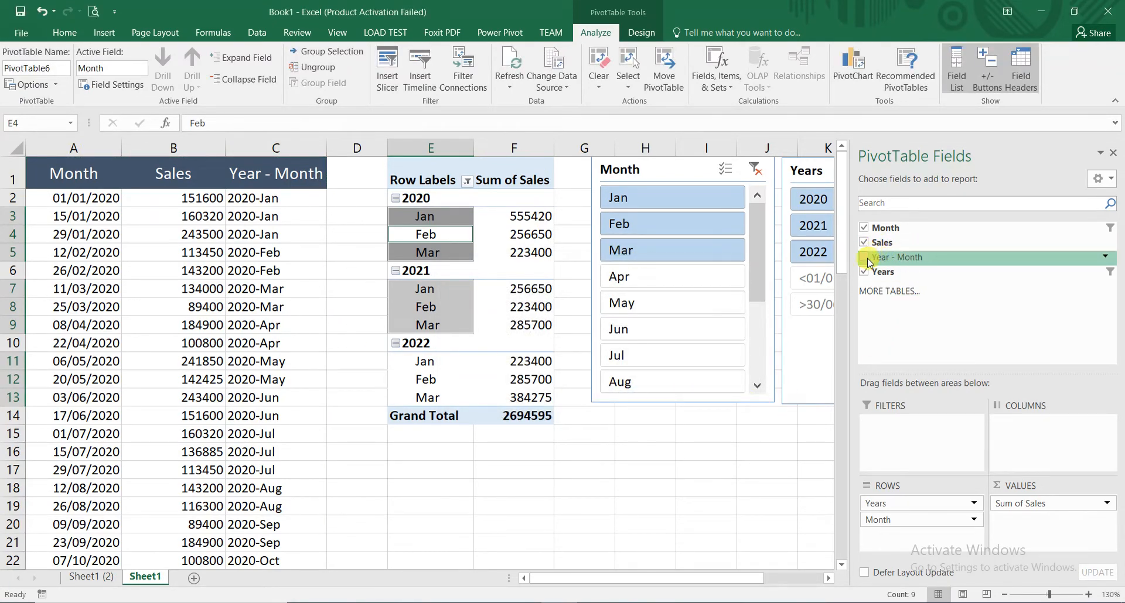
- Add the Year - Month field to the PivotTable as a slicer
{"action": "right_click", "coordinate": [907, 259]}
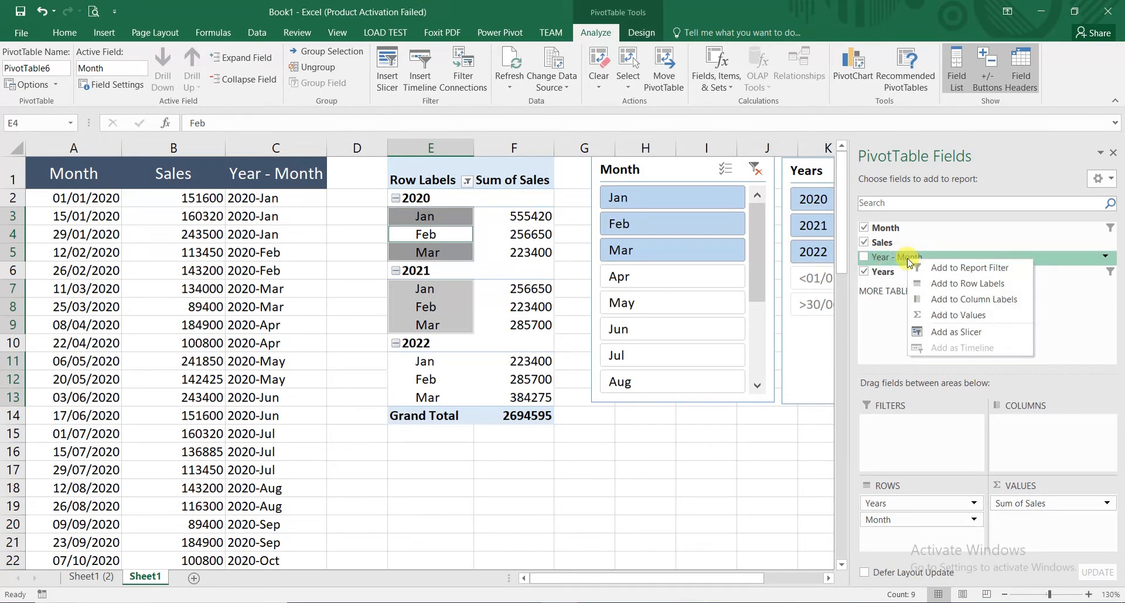
{"action": "left_click", "coordinate": [939, 334]}
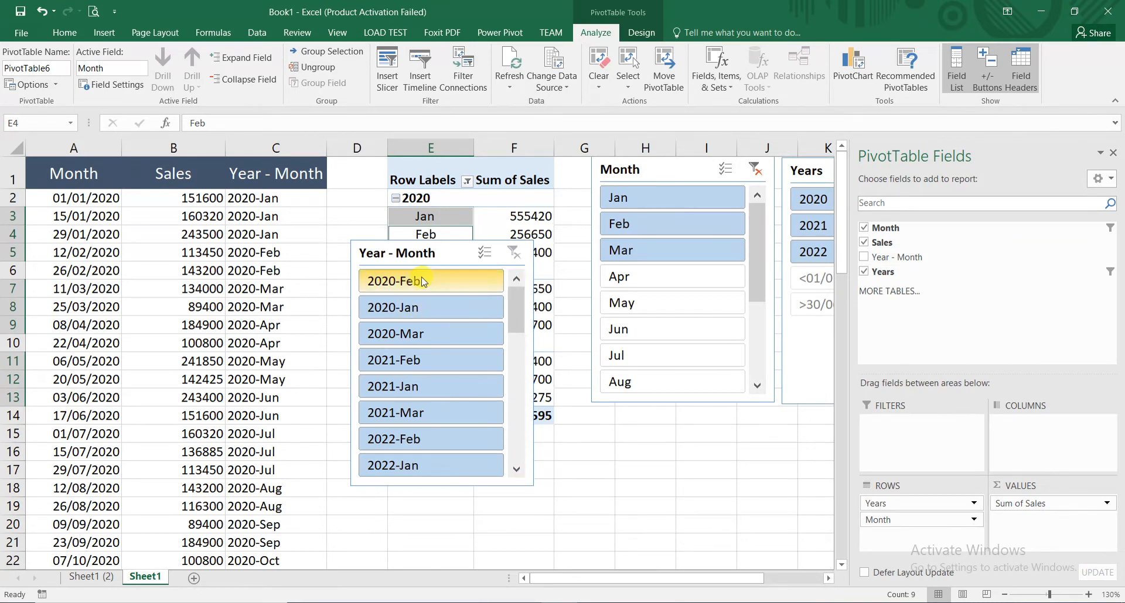
{"action": "left_click_drag", "start_coordinate": [434, 253], "coordinate": [559, 285]}
- Remove the Month and Years slicers and move the Year - Month slicer beside the PivotTable, level with its header row
{"action": "right_click", "coordinate": [665, 163]}
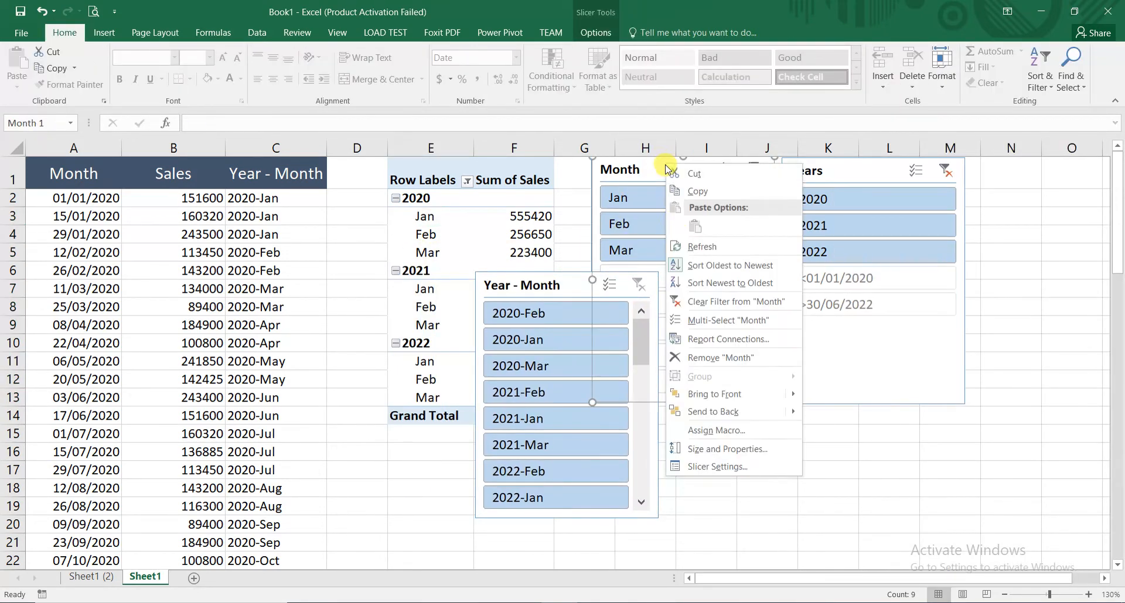
{"action": "left_click", "coordinate": [716, 359]}
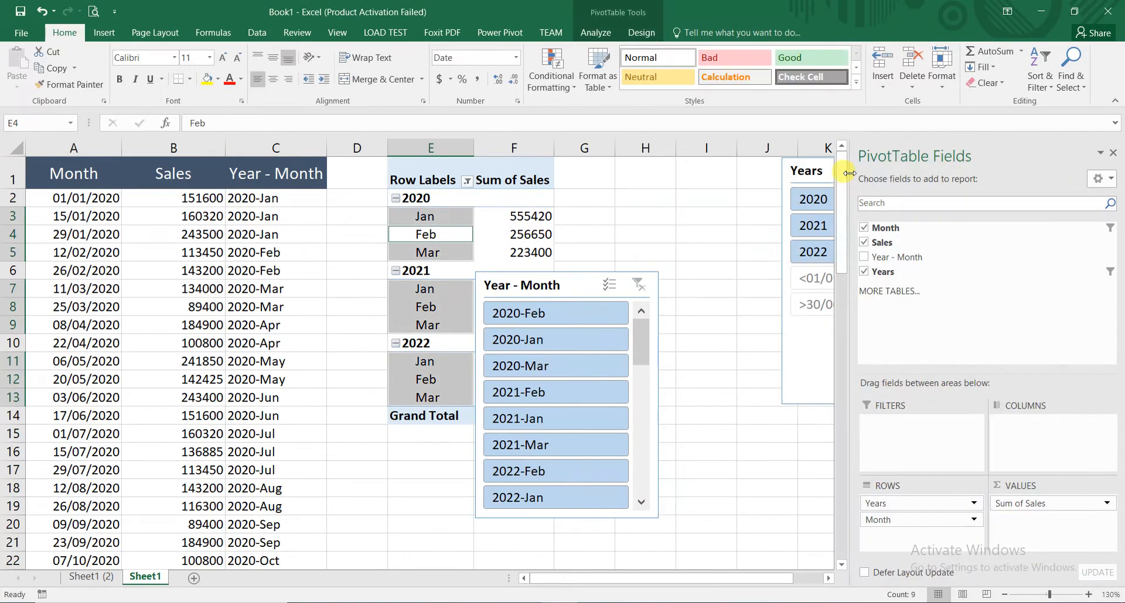
{"action": "right_click", "coordinate": [814, 169]}
{"action": "left_click", "coordinate": [861, 363]}
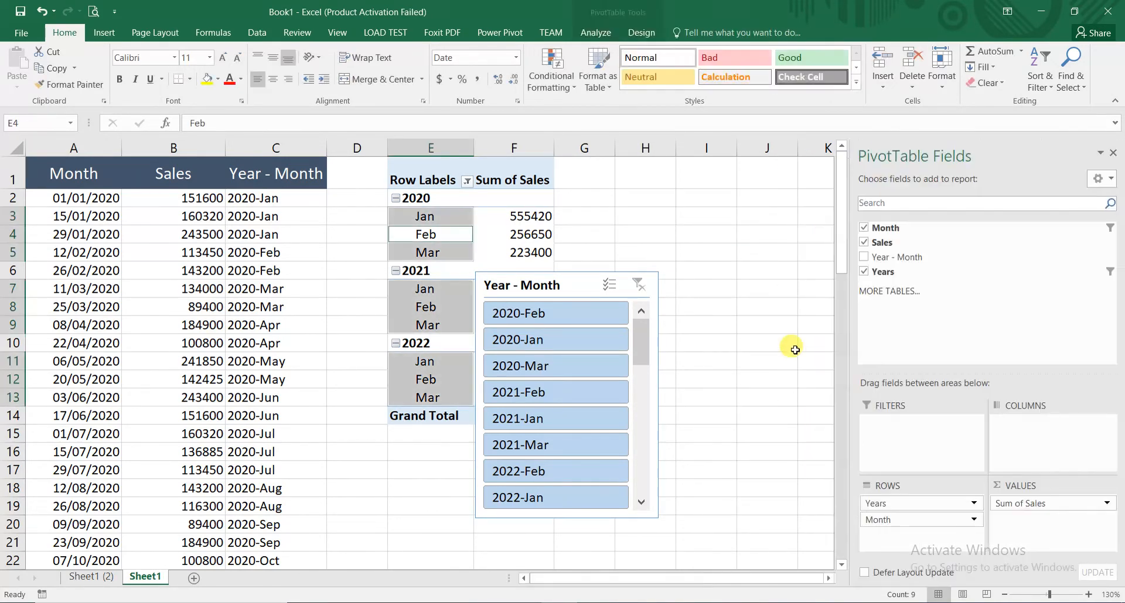
{"action": "left_click_drag", "start_coordinate": [564, 285], "coordinate": [706, 167]}
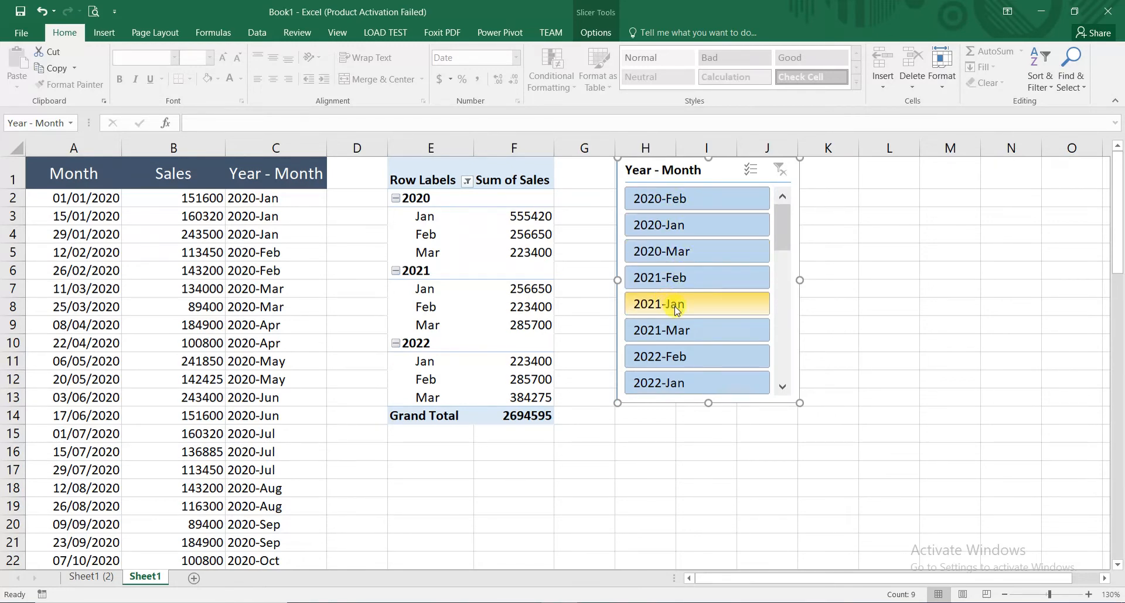
- Turn off "Show items with no data last" in the Year - Month slicer's settings
{"action": "left_click_drag", "start_coordinate": [779, 232], "coordinate": [791, 313]}
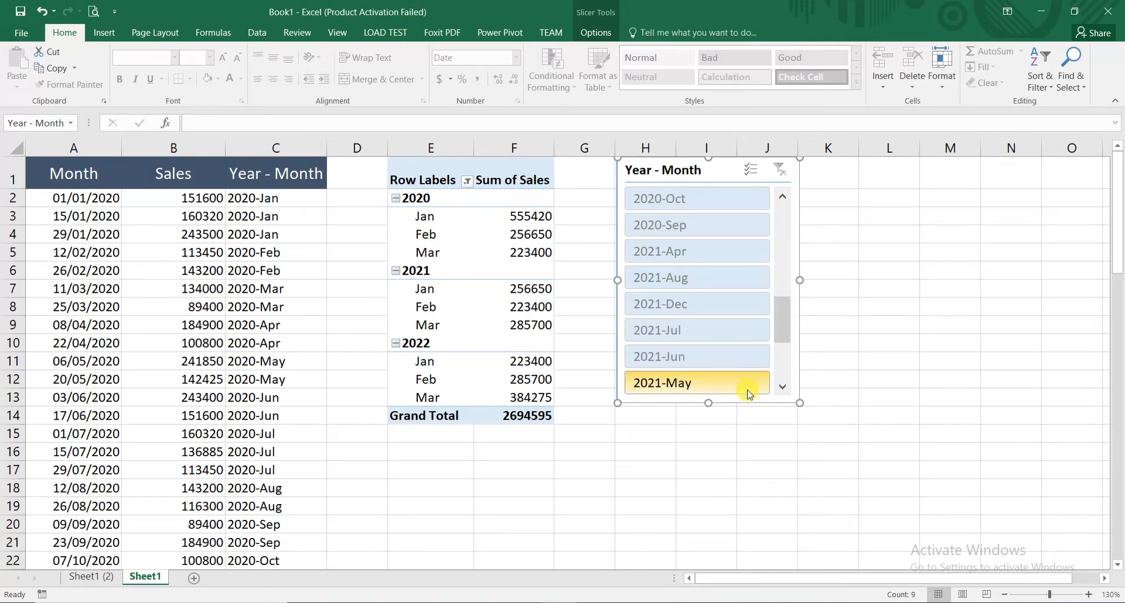
{"action": "left_click_drag", "start_coordinate": [785, 302], "coordinate": [784, 213]}
{"action": "right_click", "coordinate": [695, 169]}
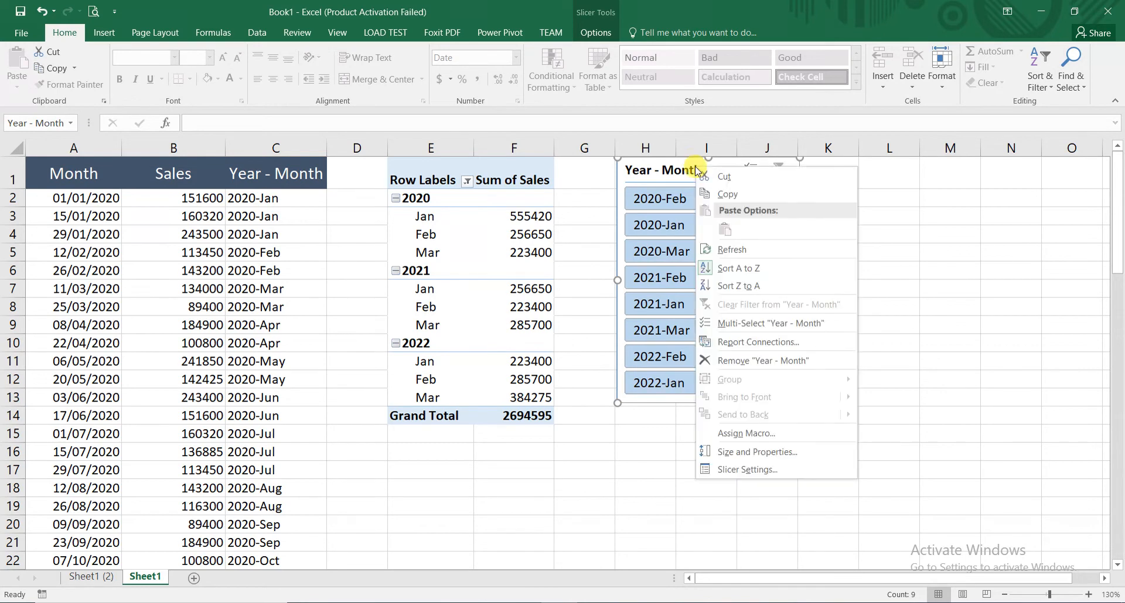
{"action": "left_click", "coordinate": [731, 470]}
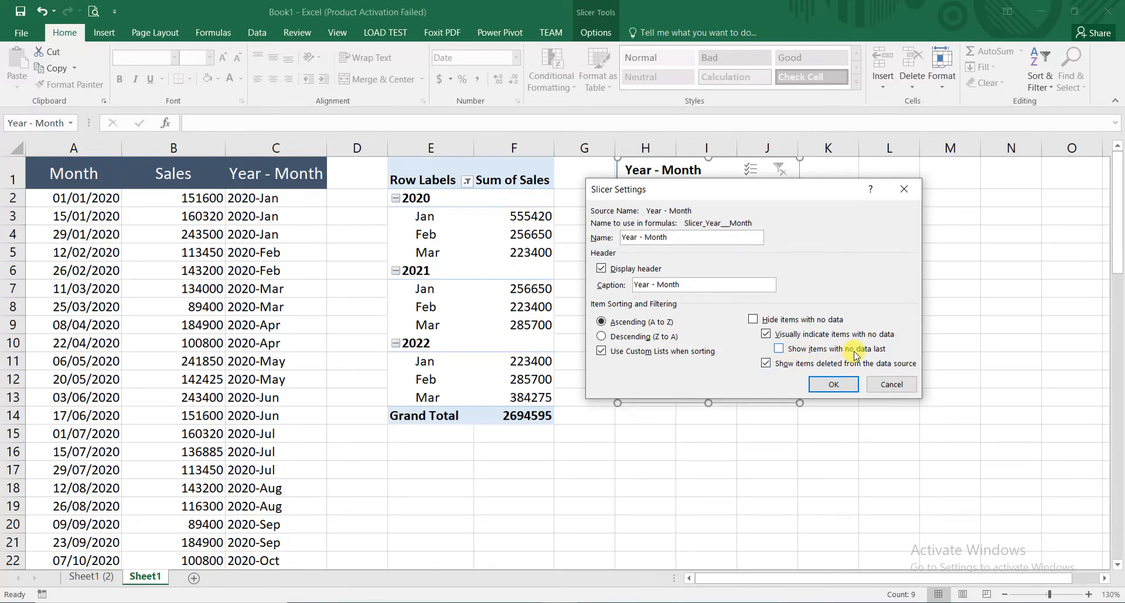
{"action": "left_click", "coordinate": [834, 385]}
{"action": "left_click_drag", "start_coordinate": [783, 234], "coordinate": [713, 171]}
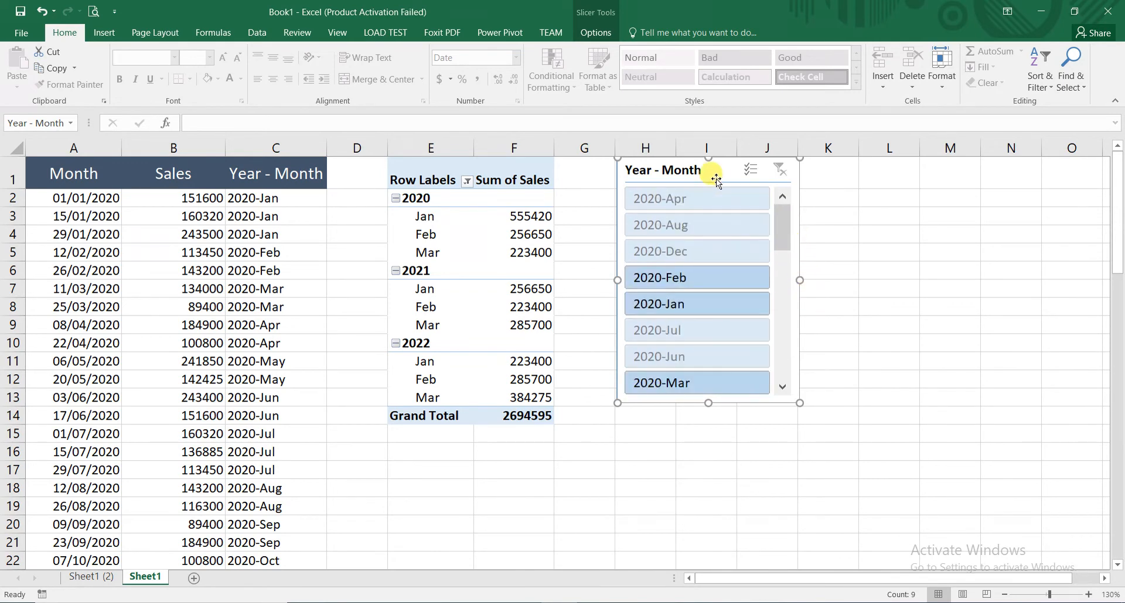
- Turn off "Show items deleted from the data source" in the Year - Month slicer's settings
{"action": "right_click", "coordinate": [713, 174]}
{"action": "left_click", "coordinate": [767, 476]}
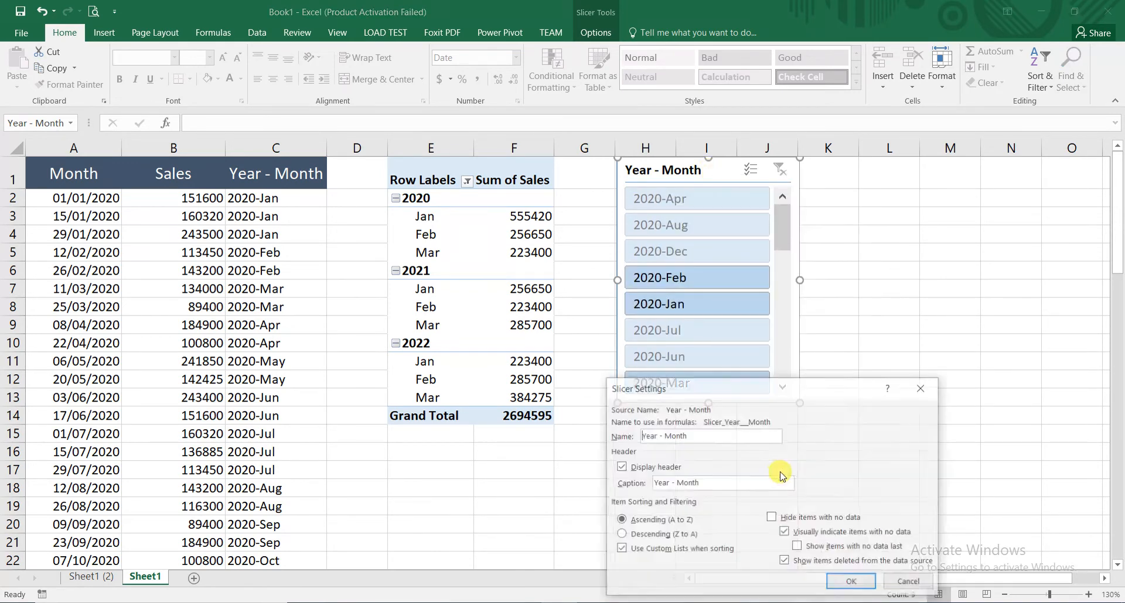
{"action": "left_click_drag", "start_coordinate": [785, 398], "coordinate": [931, 177]}
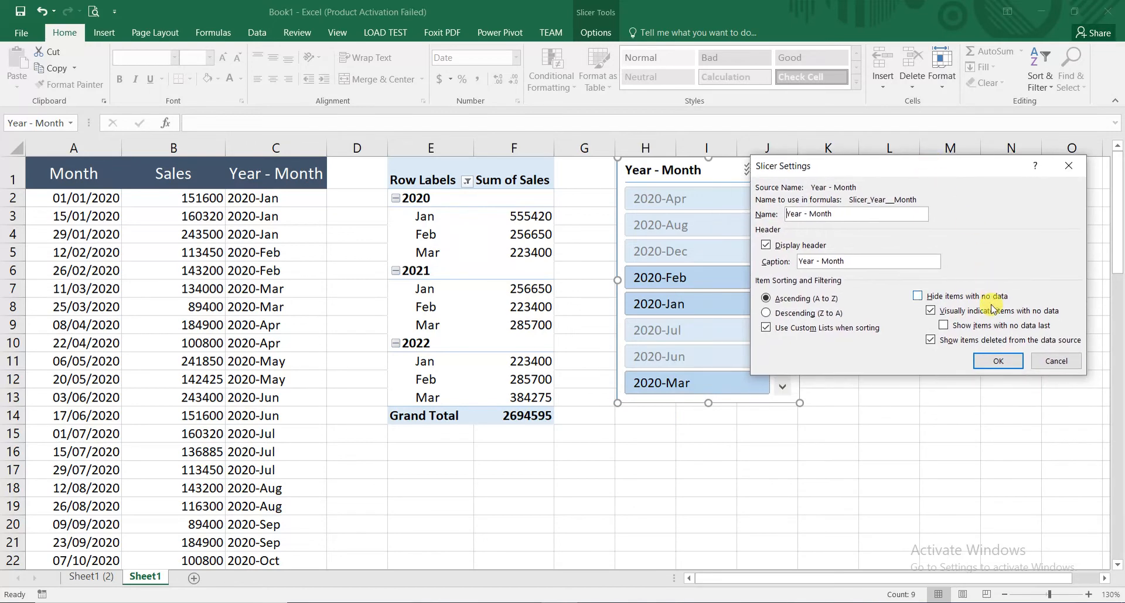
{"action": "left_click", "coordinate": [1000, 361]}
{"action": "left_click_drag", "start_coordinate": [782, 229], "coordinate": [798, 359]}
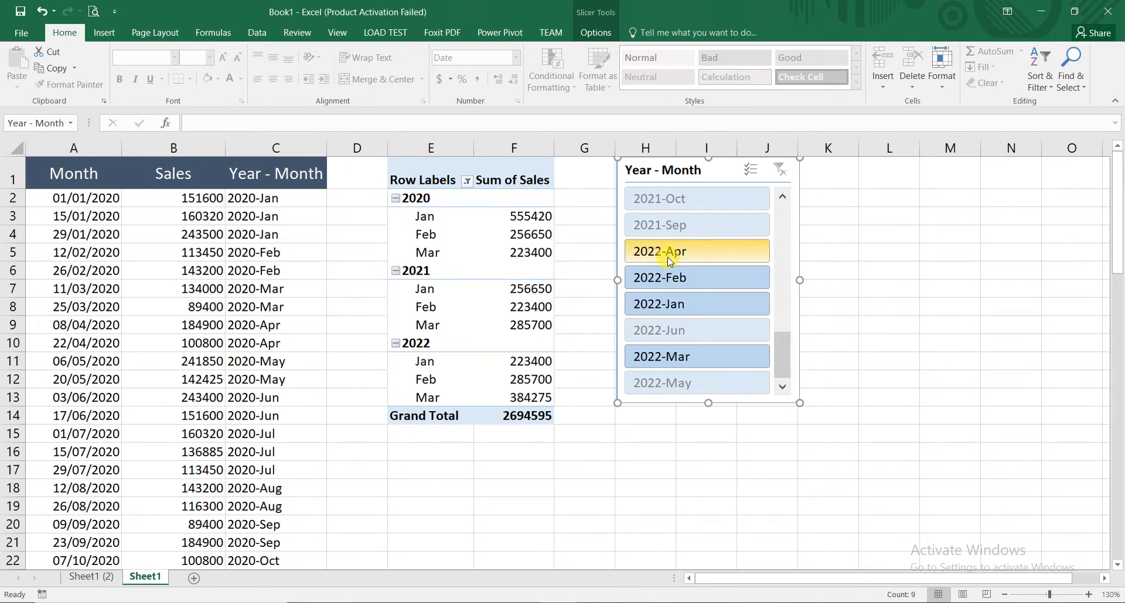
- Enable "Hide items with no data" for the Year - Month slicer and lengthen it so every item from 2020-Feb to 2022-Mar fits
{"action": "right_click", "coordinate": [701, 178]}
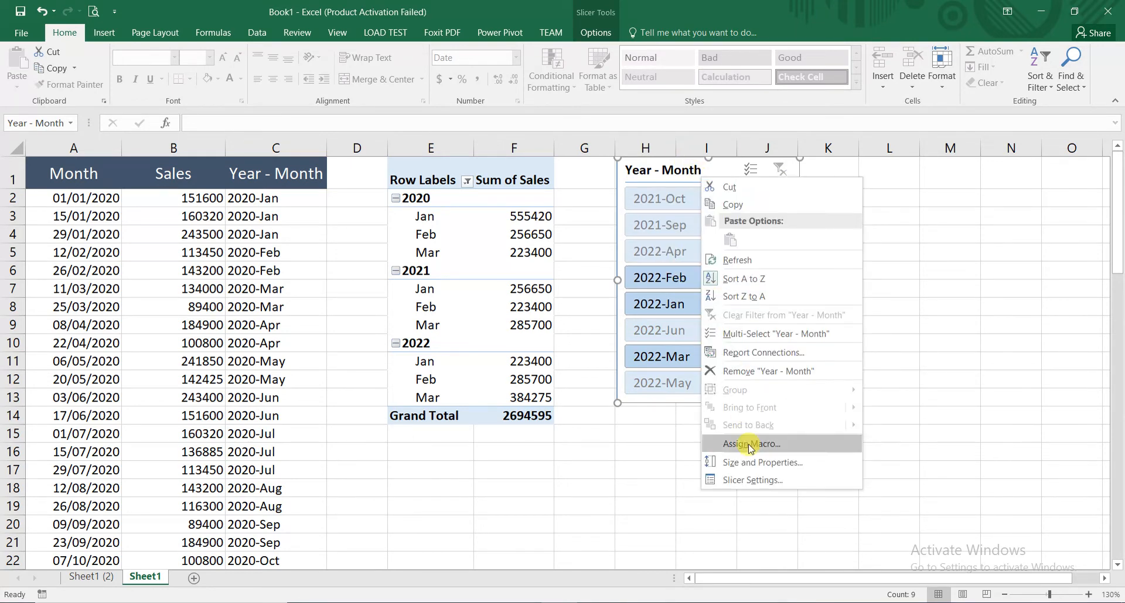
{"action": "left_click", "coordinate": [755, 481]}
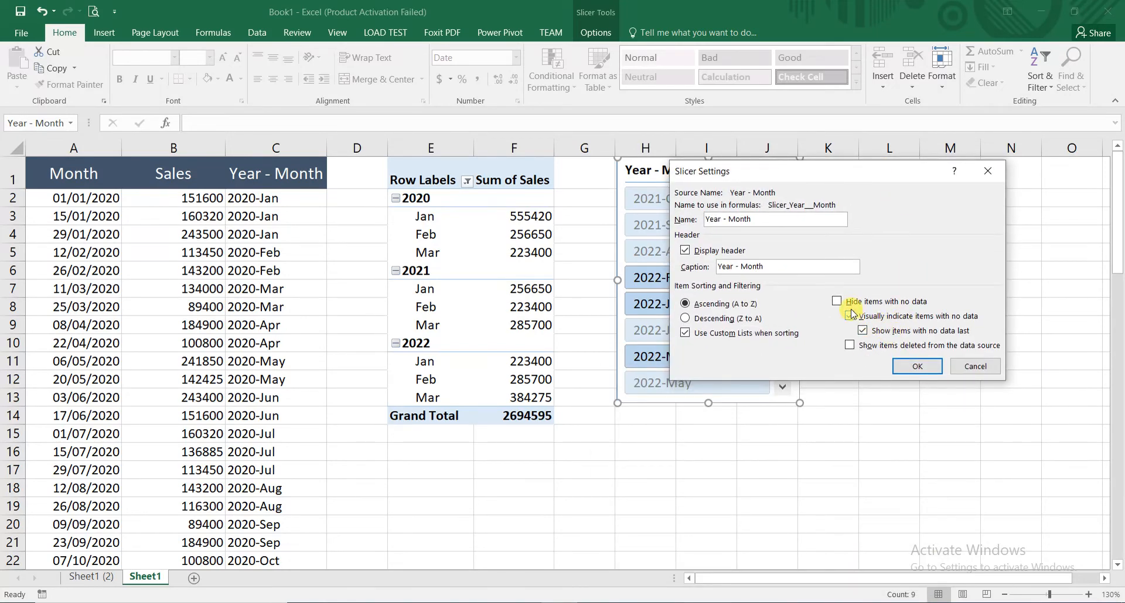
{"action": "left_click", "coordinate": [864, 302]}
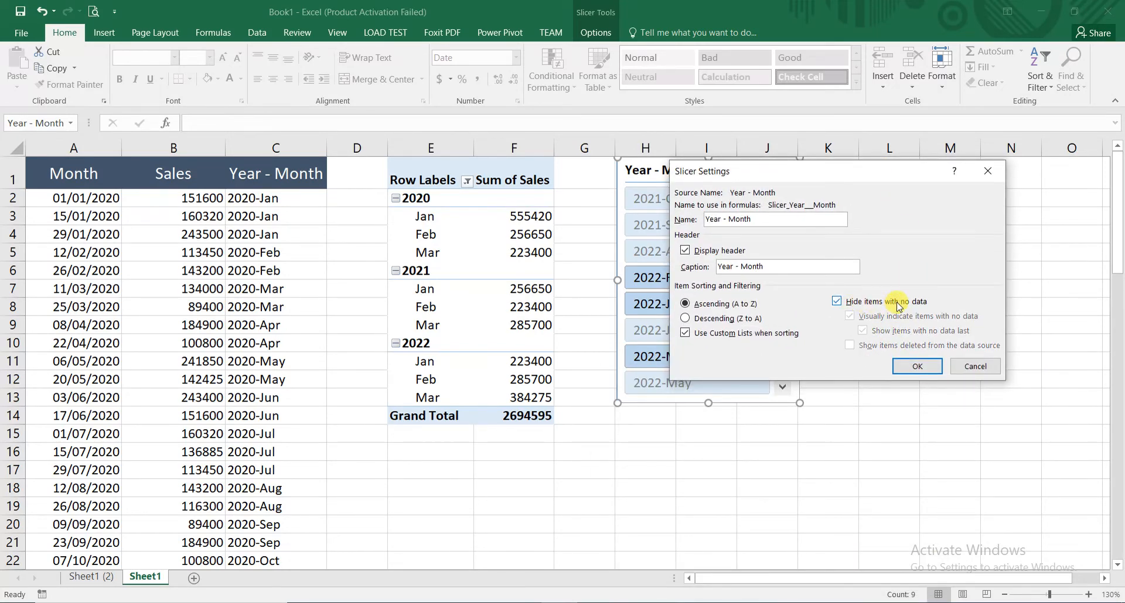
{"action": "left_click", "coordinate": [917, 359]}
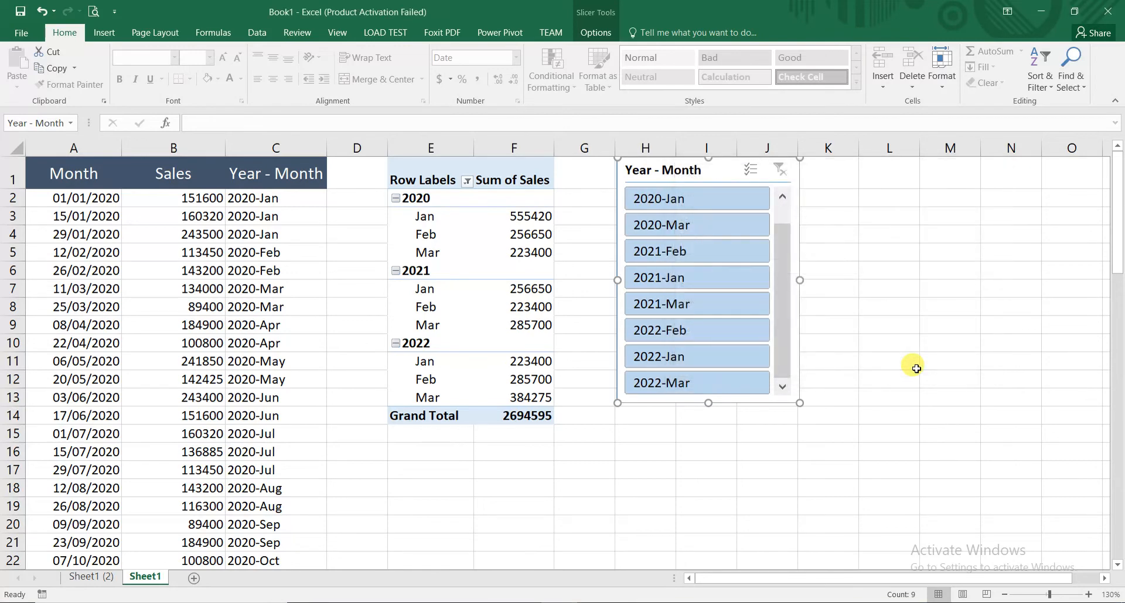
{"action": "left_click_drag", "start_coordinate": [783, 261], "coordinate": [789, 323]}
{"action": "left_click_drag", "start_coordinate": [711, 403], "coordinate": [715, 432]}
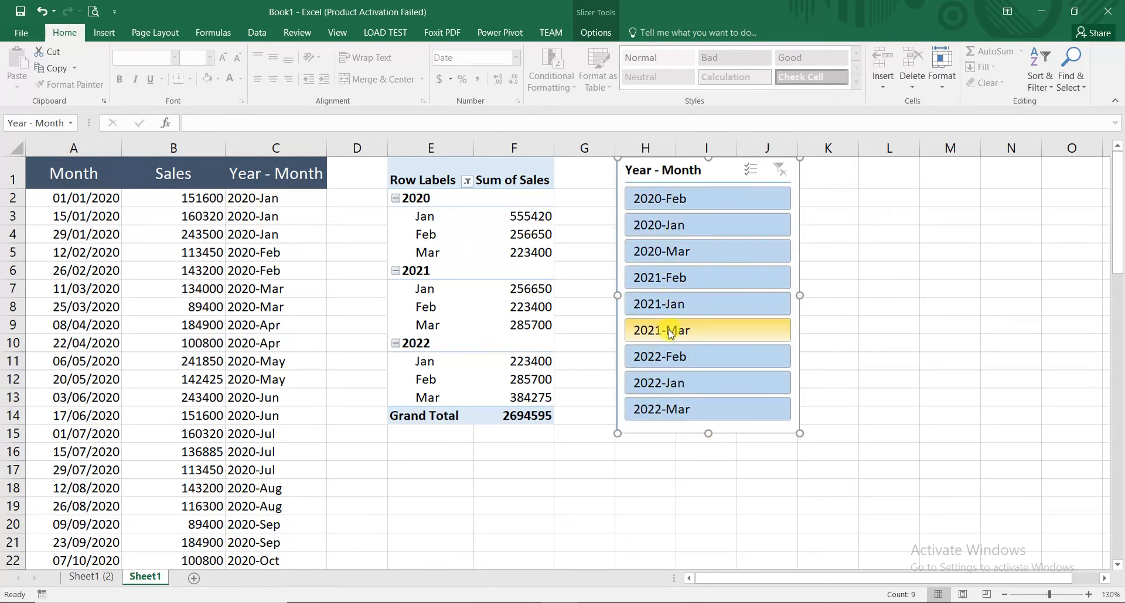
- Filter the PivotTable through the slicer by 2020-Feb to 2021-Feb, switch to 2021-Mar through 2022-Jan, and clear the filter
{"action": "left_click", "coordinate": [658, 198]}
{"action": "left_click_drag", "start_coordinate": [658, 198], "coordinate": [683, 279]}
{"action": "left_click_drag", "start_coordinate": [693, 385], "coordinate": [711, 329]}
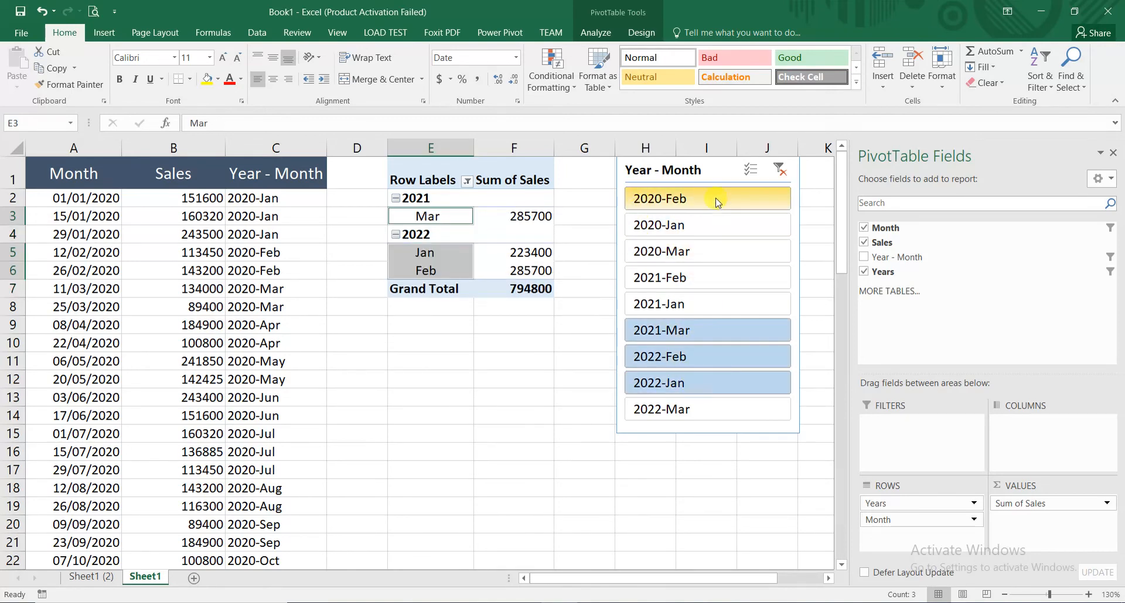
{"action": "left_click", "coordinate": [780, 169]}
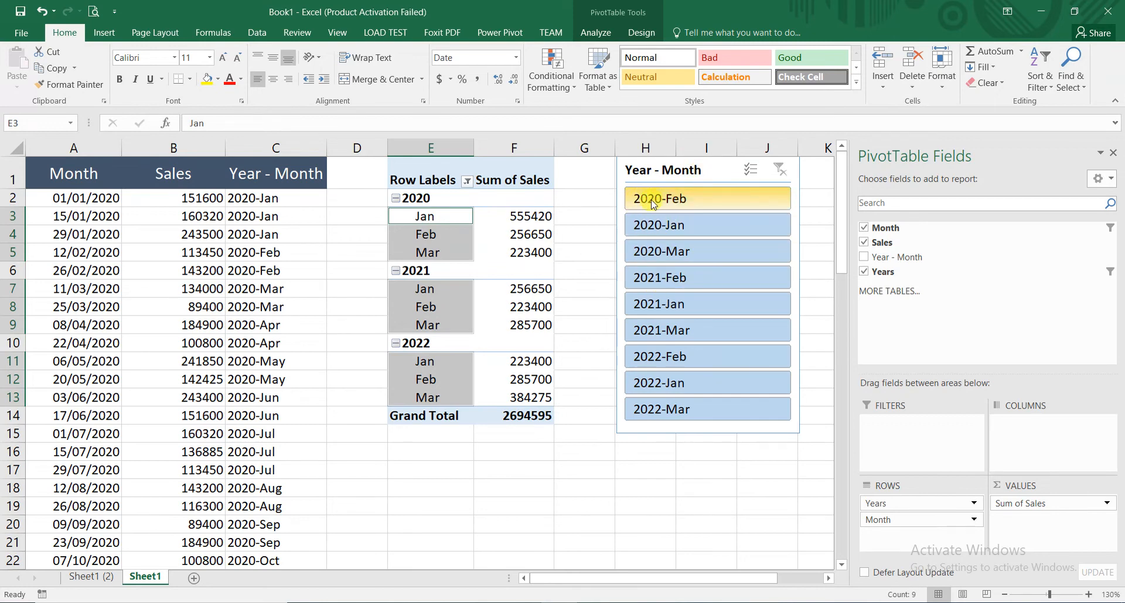
- Turn on multi-select in the Year - Month slicer, filter to only 2020-Feb, 2021-Jan and 2022-Mar, and clear the filter
{"action": "left_click", "coordinate": [752, 174]}
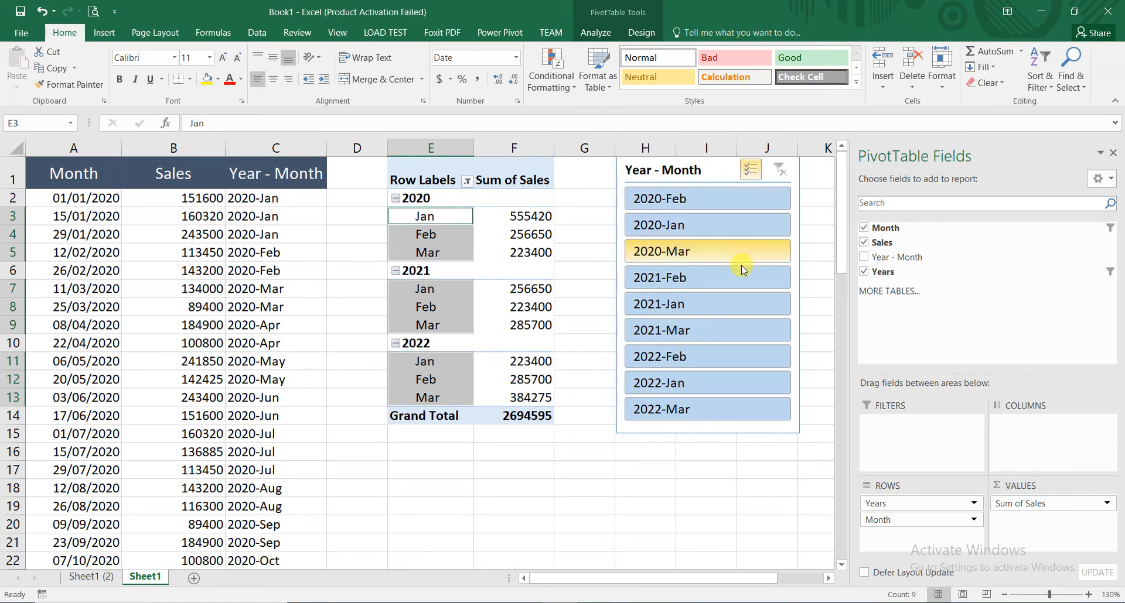
{"action": "left_click_drag", "start_coordinate": [730, 205], "coordinate": [730, 409]}
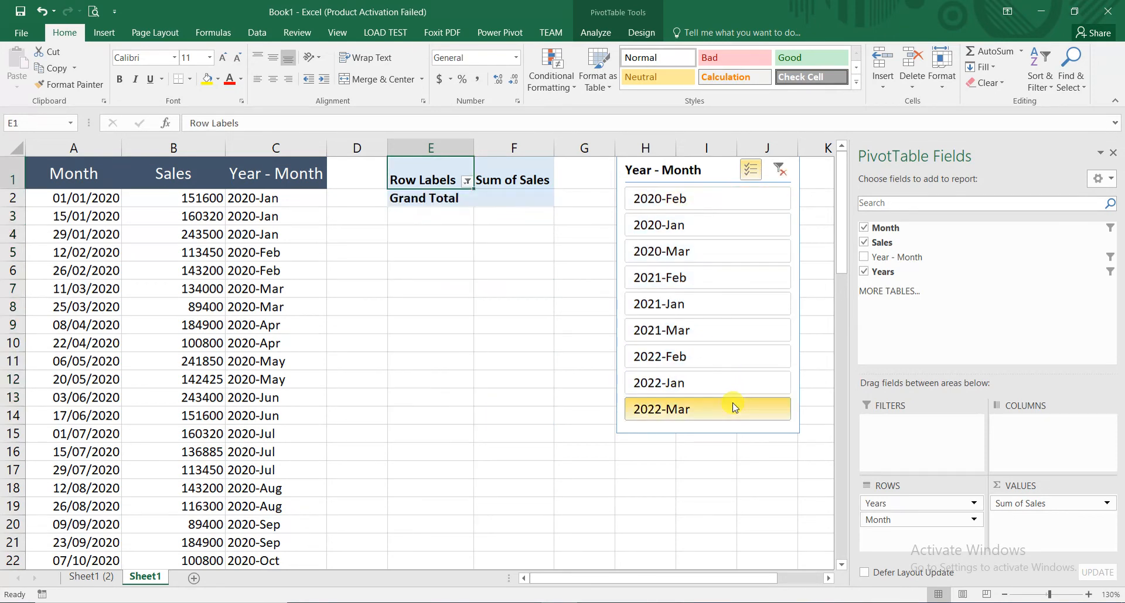
{"action": "left_click", "coordinate": [677, 208]}
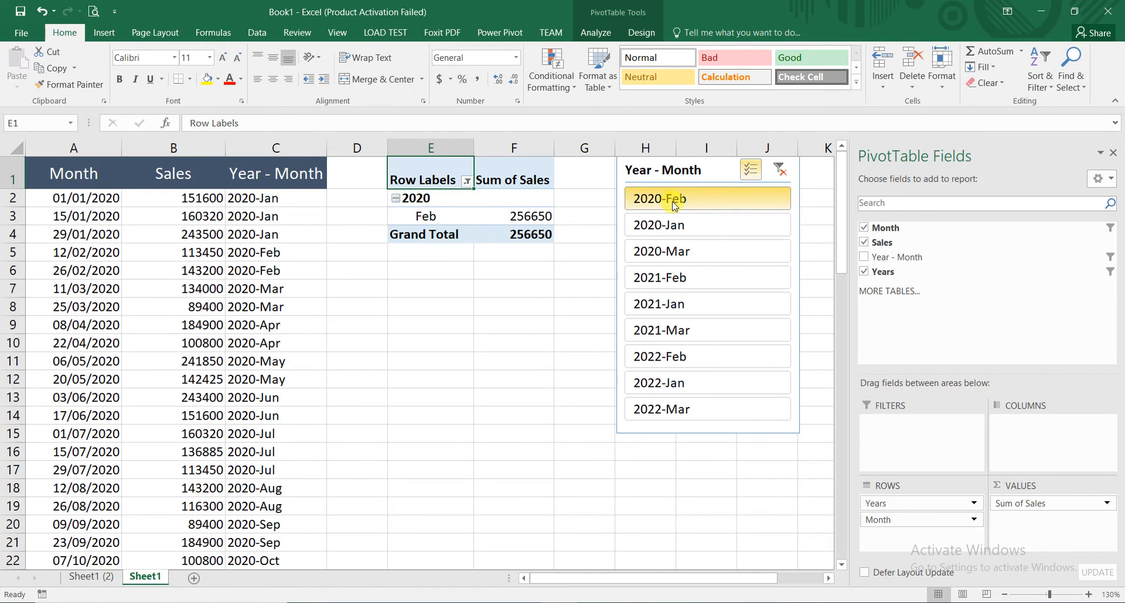
{"action": "left_click", "coordinate": [652, 307]}
{"action": "left_click", "coordinate": [675, 413]}
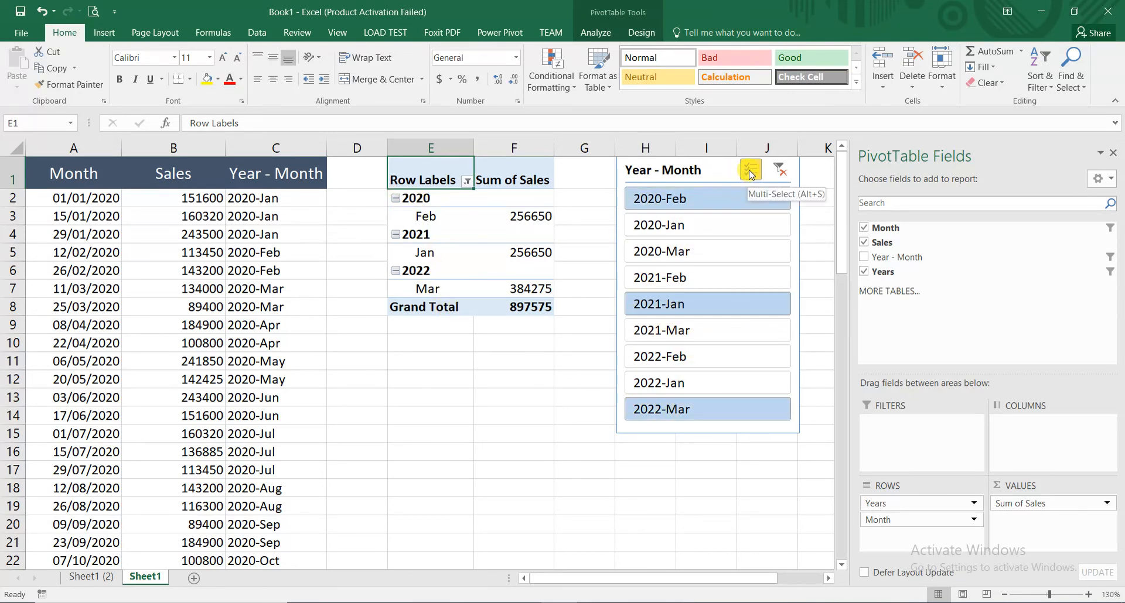
{"action": "left_click", "coordinate": [779, 171]}
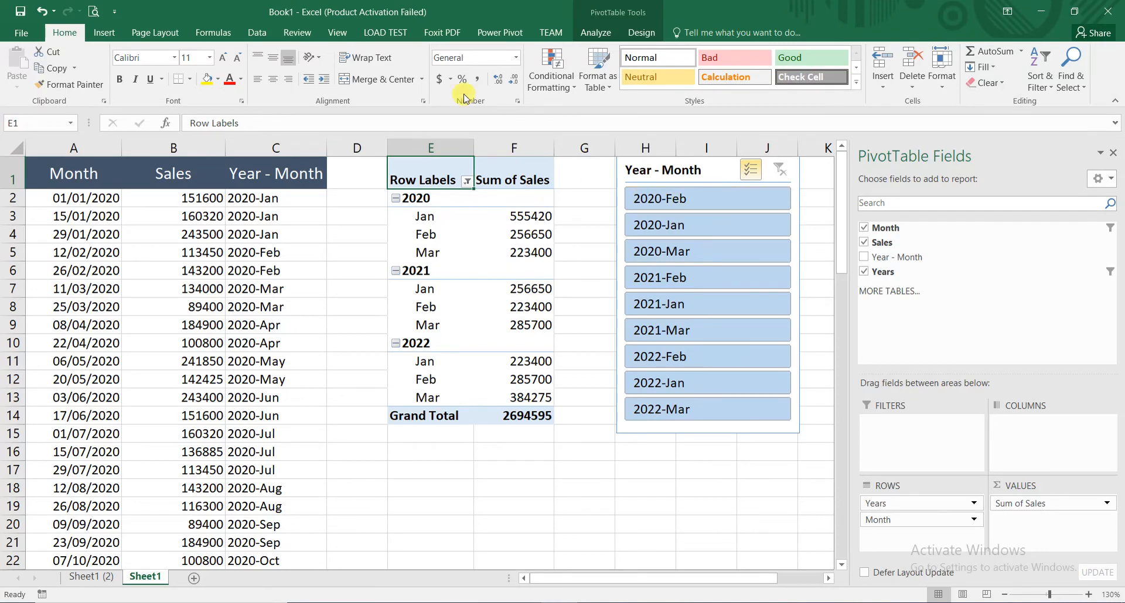
- Insert slicers for the Month and Years fields of the PivotTable
{"action": "left_click", "coordinate": [602, 34]}
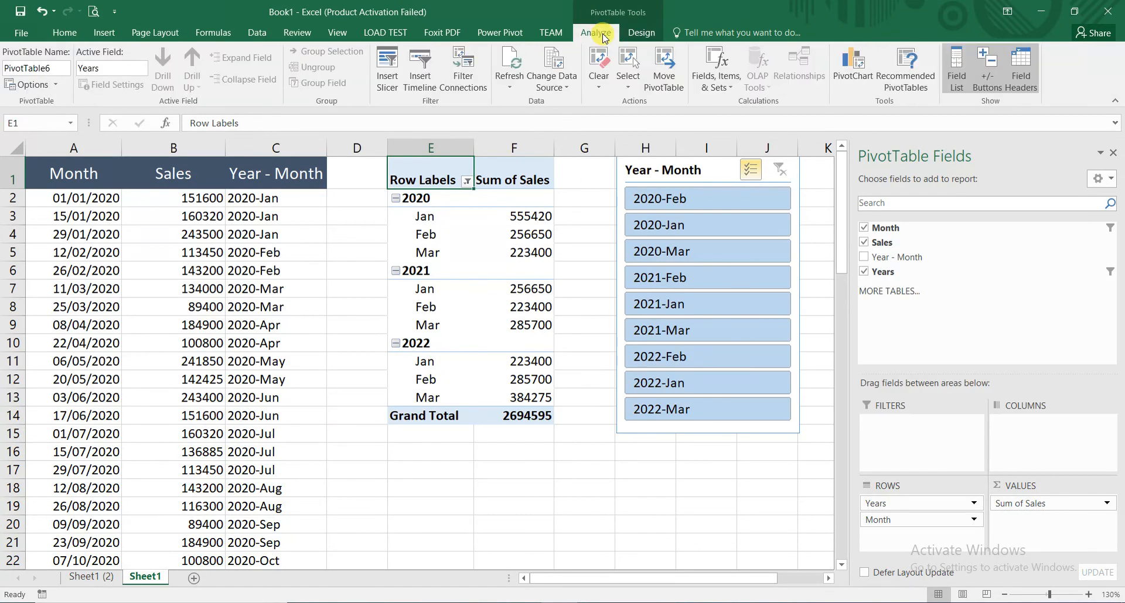
{"action": "left_click", "coordinate": [387, 65]}
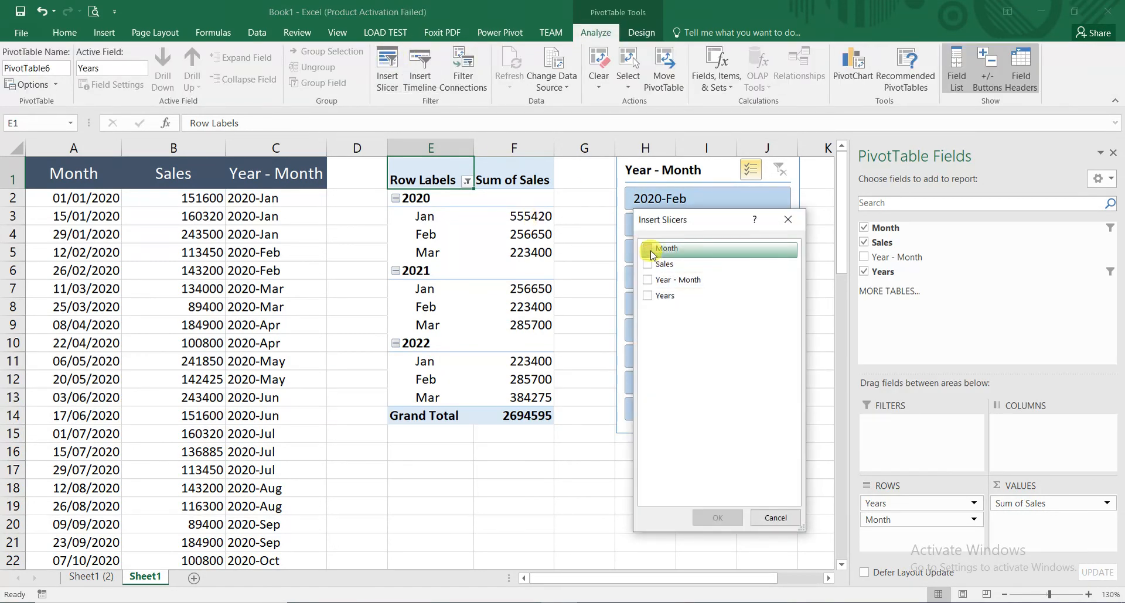
{"action": "left_click", "coordinate": [649, 252]}
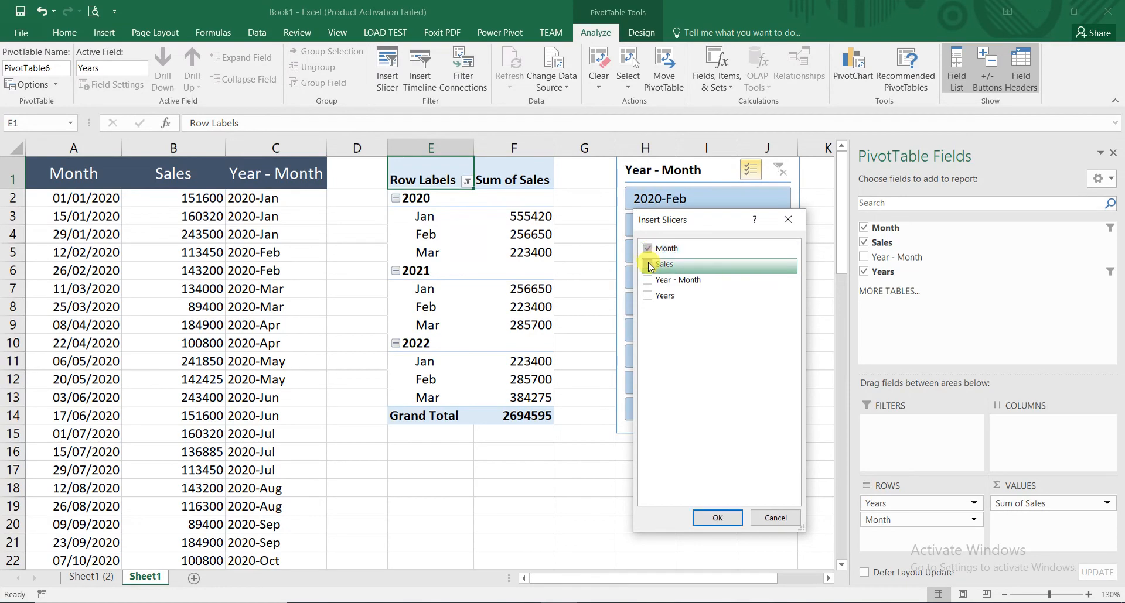
{"action": "left_click", "coordinate": [648, 296]}
{"action": "left_click", "coordinate": [716, 518]}
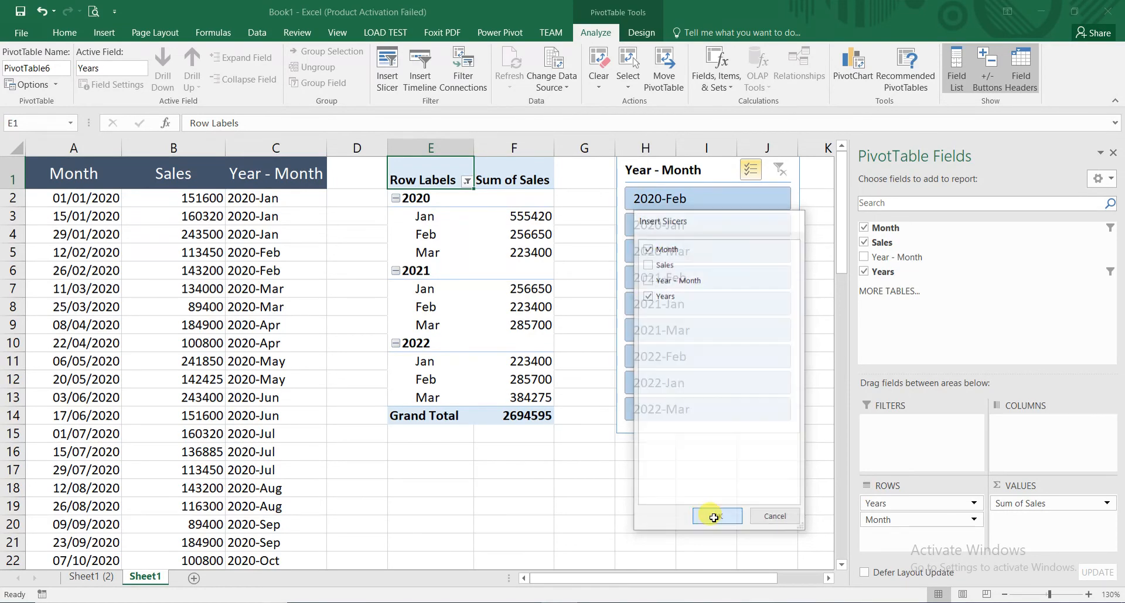
- Move the Years and Month slicers off the PivotTable to the empty cells beyond the Year - Month slicer
{"action": "left_click_drag", "start_coordinate": [454, 284], "coordinate": [554, 340]}
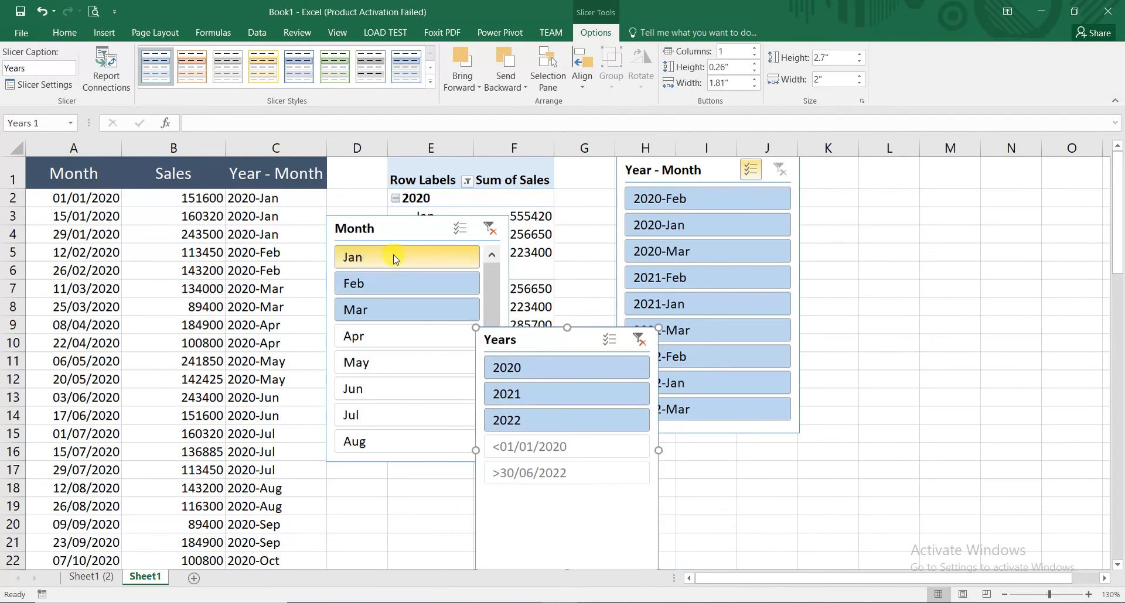
{"action": "left_click_drag", "start_coordinate": [380, 229], "coordinate": [363, 351]}
{"action": "left_click_drag", "start_coordinate": [537, 340], "coordinate": [879, 178]}
{"action": "left_click_drag", "start_coordinate": [404, 346], "coordinate": [869, 201]}
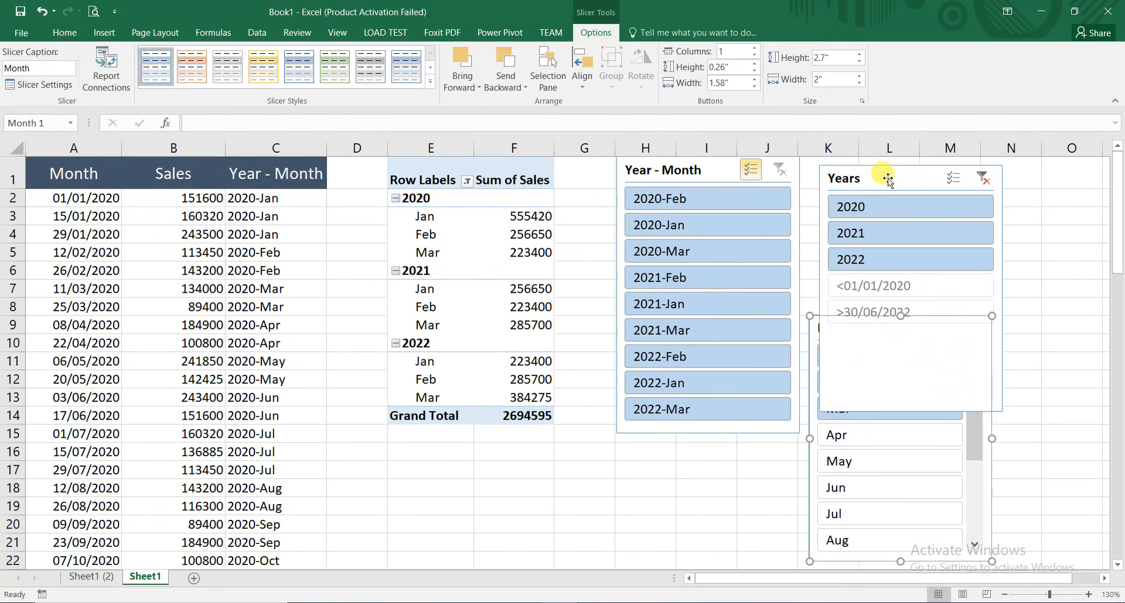
- Remove the Years and Month slicers, leaving only the Year - Month slicer on the sheet
{"action": "right_click", "coordinate": [886, 187]}
{"action": "left_click", "coordinate": [951, 380]}
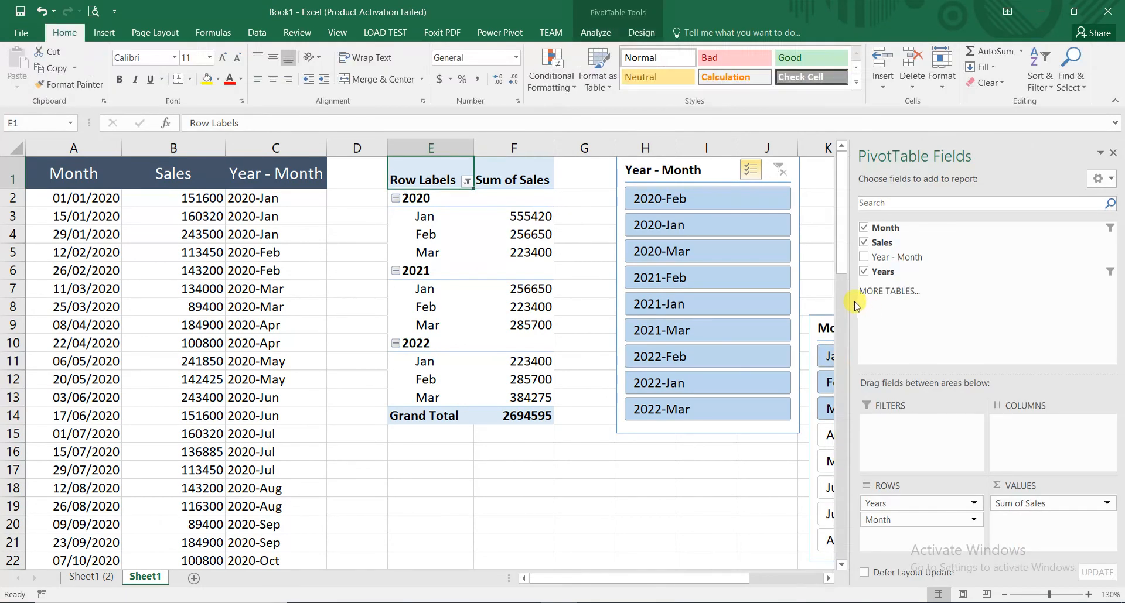
{"action": "left_click_drag", "start_coordinate": [821, 326], "coordinate": [486, 170]}
{"action": "right_click", "coordinate": [523, 178]}
{"action": "left_click", "coordinate": [589, 370]}
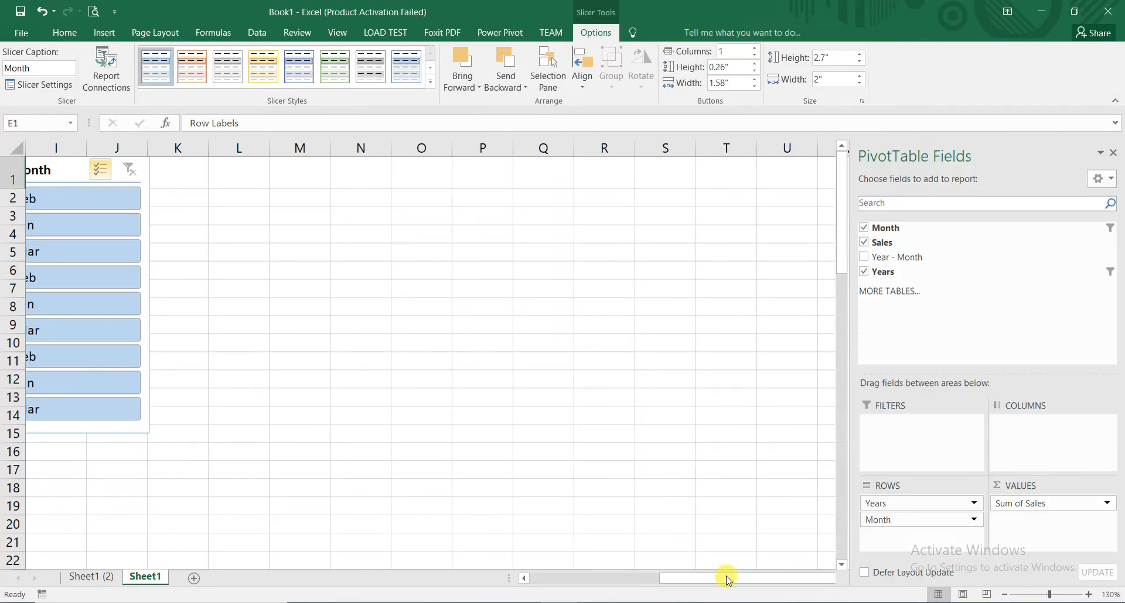
{"action": "left_click_drag", "start_coordinate": [765, 583], "coordinate": [598, 545]}
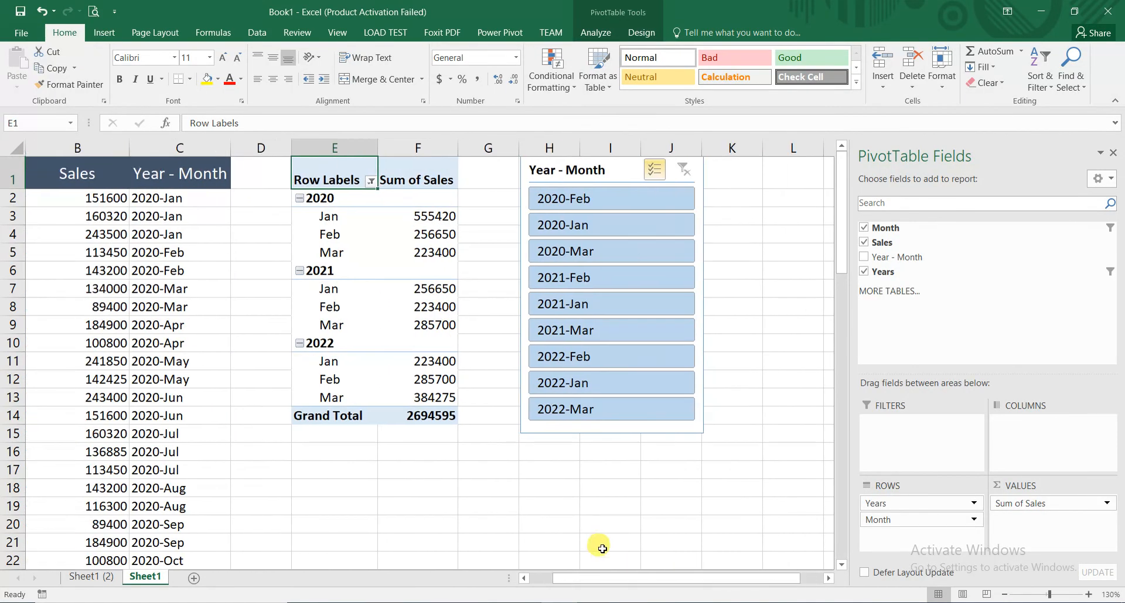
{"action": "left_click", "coordinate": [327, 451]}
{"action": "left_click_drag", "start_coordinate": [721, 578], "coordinate": [703, 579]}
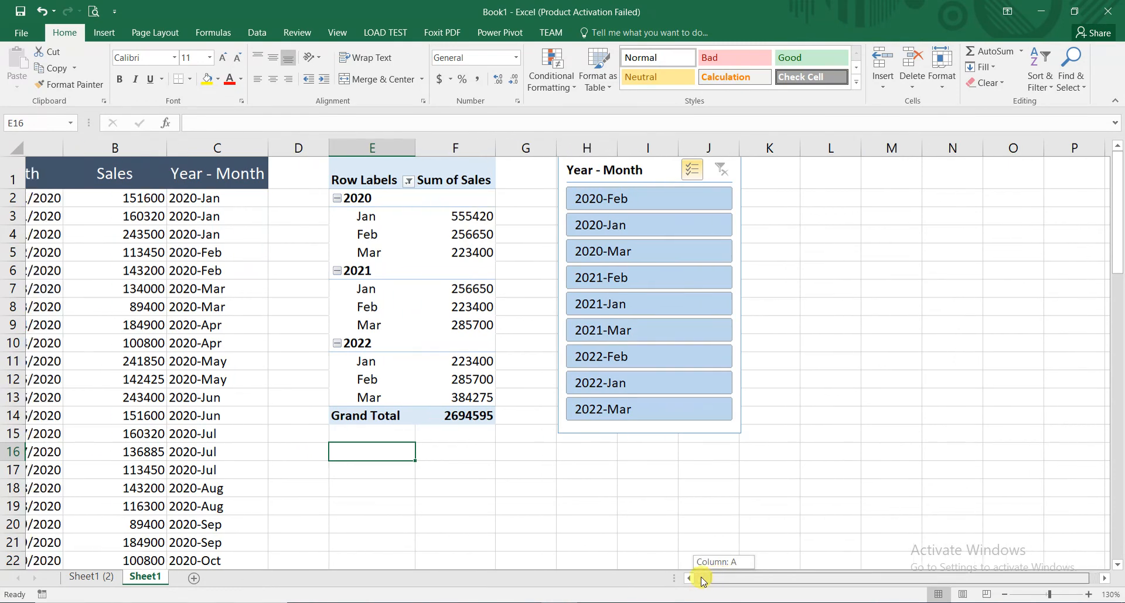
{"action": "left_click", "coordinate": [334, 191]}
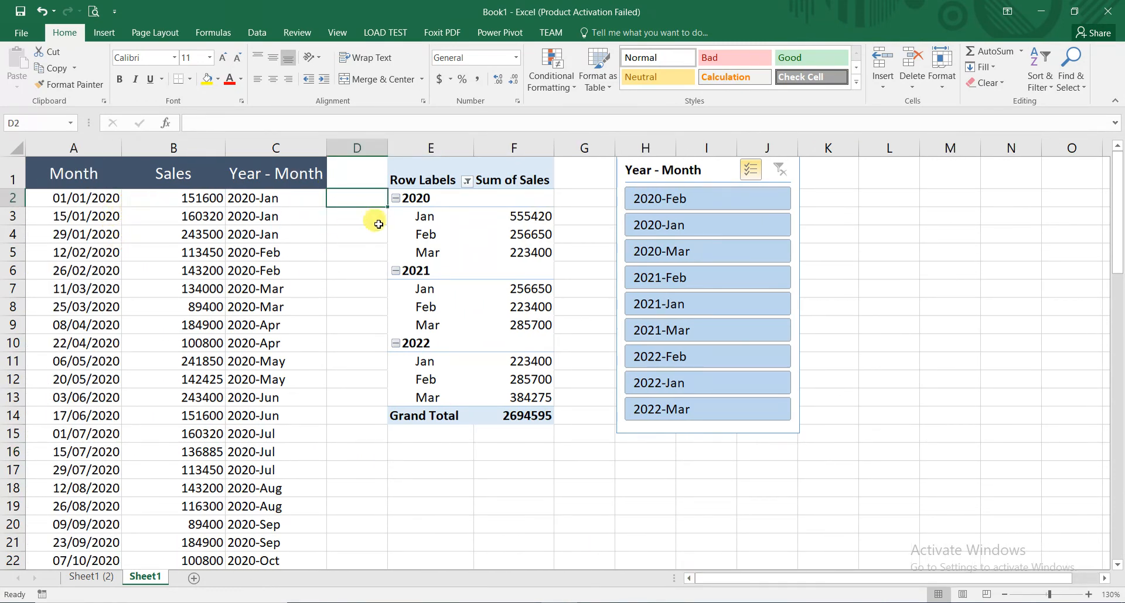
{"action": "left_click", "coordinate": [178, 202]}
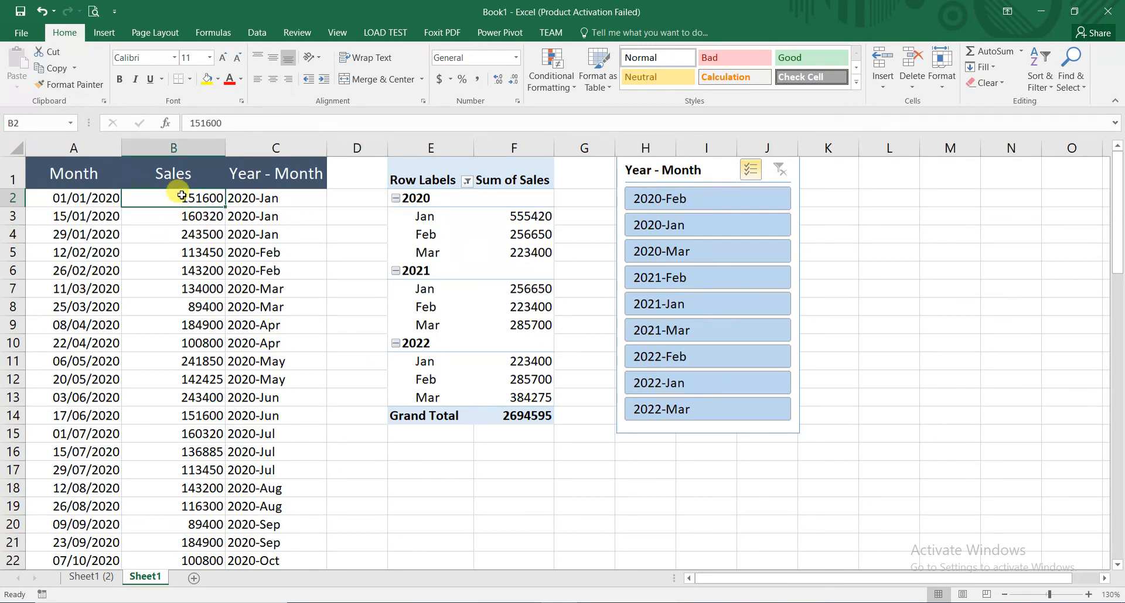
{"action": "left_click", "coordinate": [558, 602]}
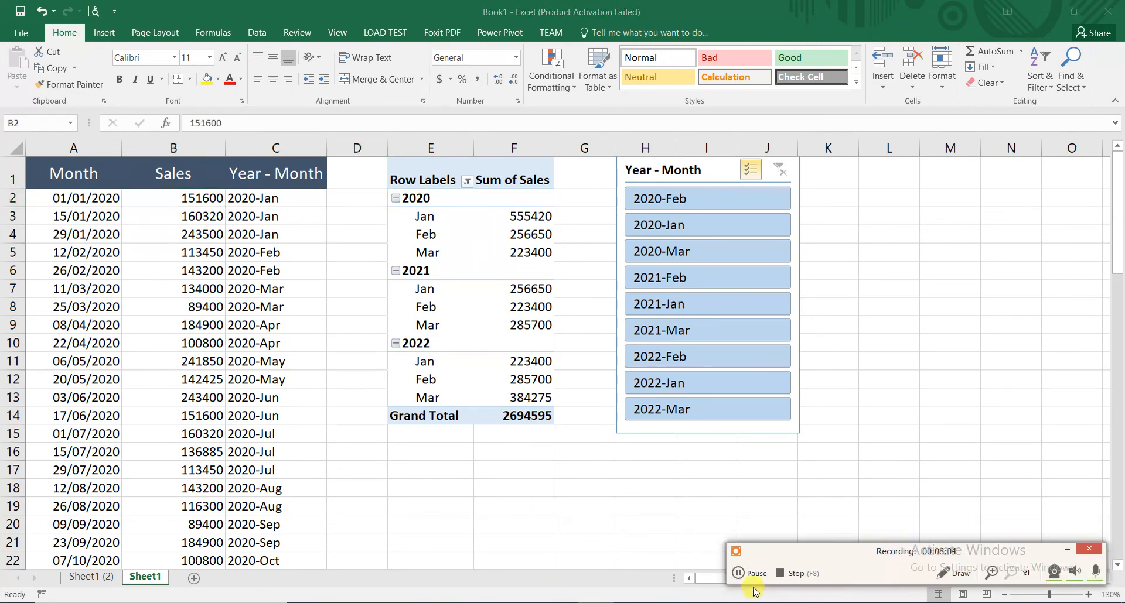